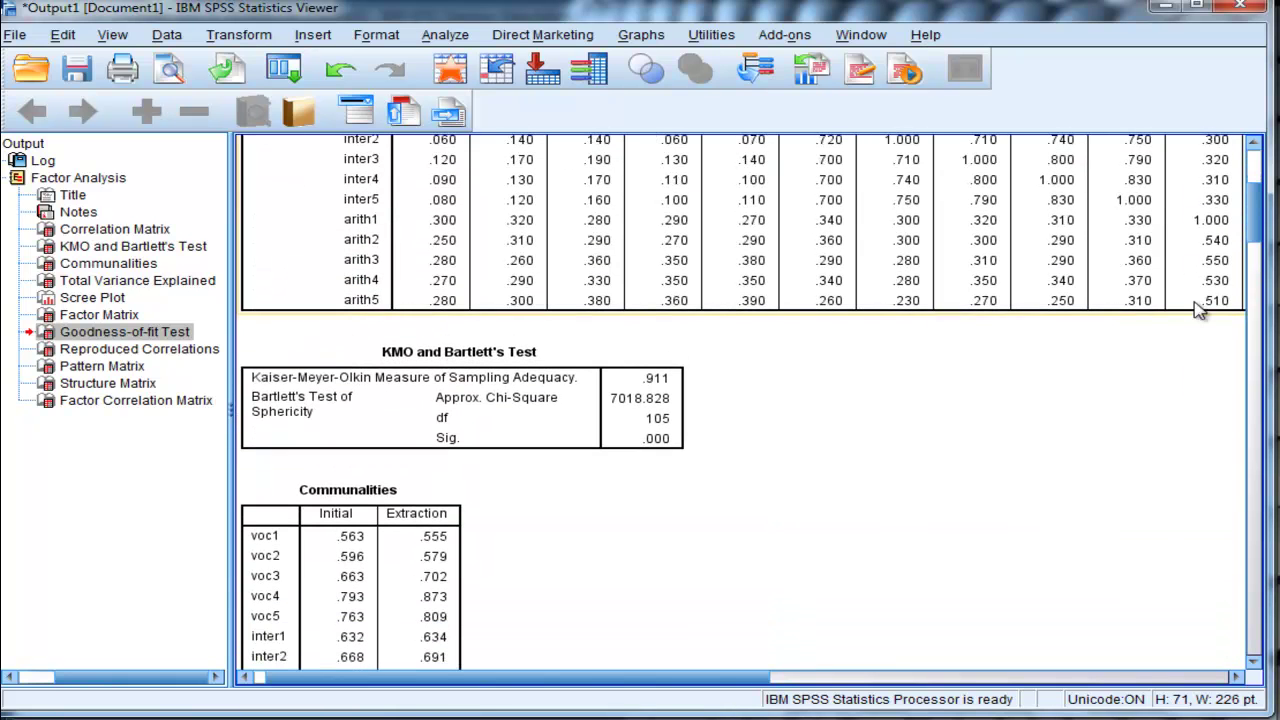
Select the KMO and Bartlett's Test table in the SPSS Viewer output.
left_click(518, 425)
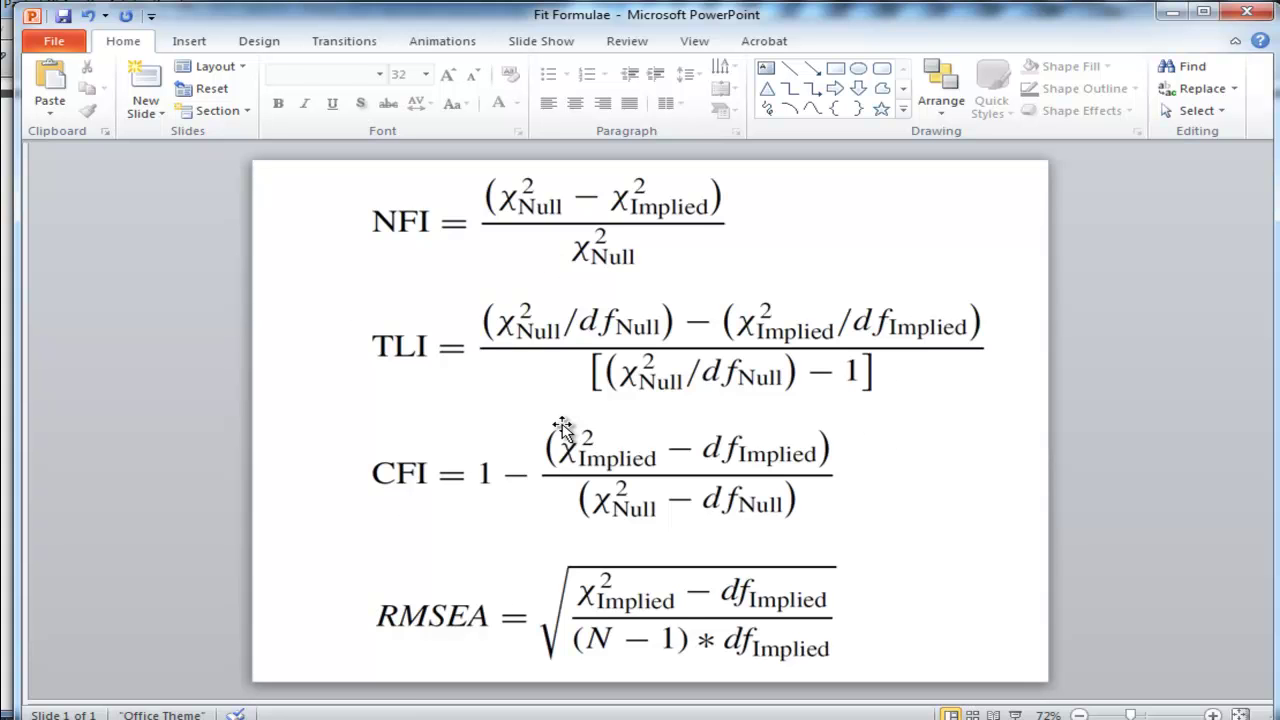
Minimize the Fit Formulae slide and switch to the Excel SEM fit statistics calculator.
left_click(1173, 12)
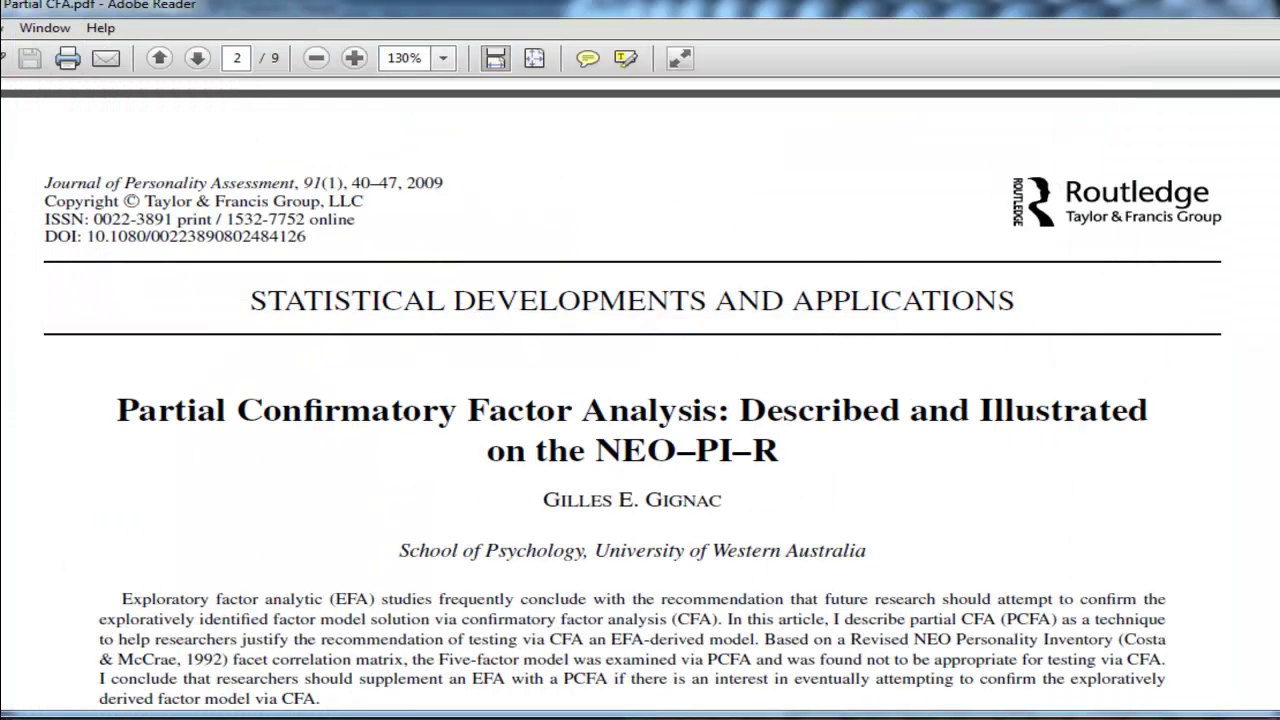
key("alt+Tab")
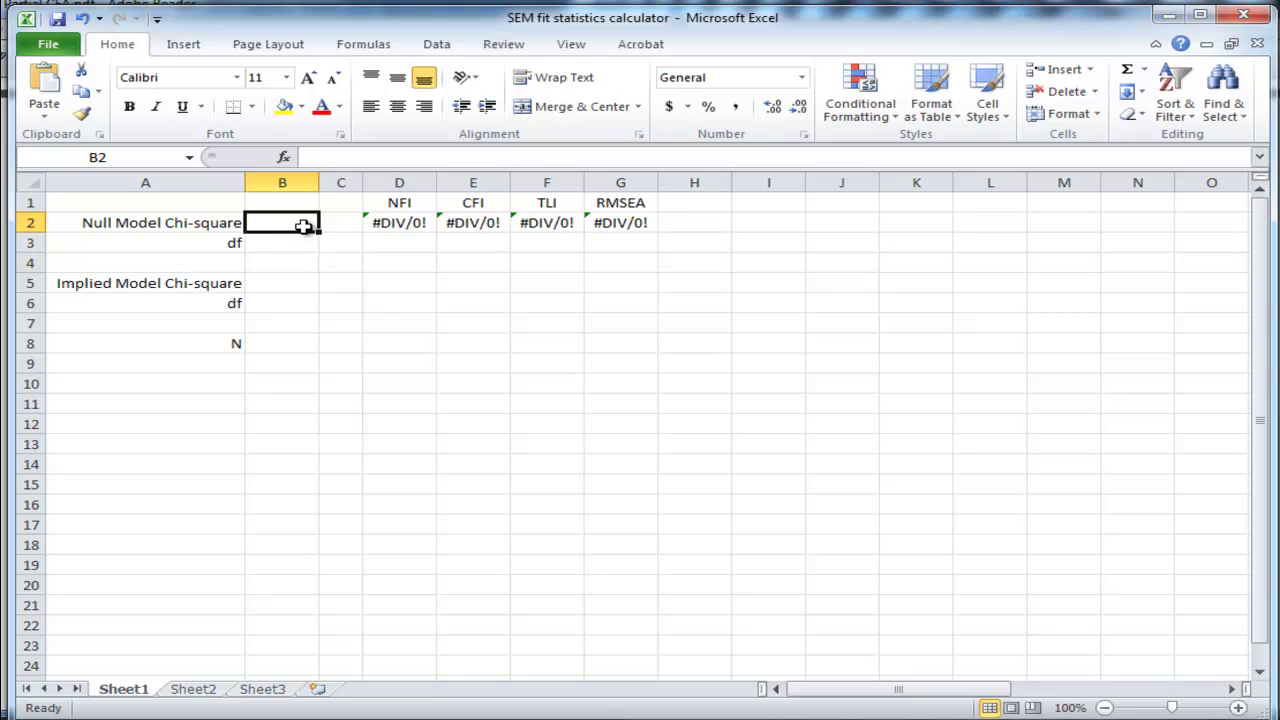
Enter Bartlett's null model chi-square 7018.828 from the SPSS KMO table in B2.
left_click(1172, 16)
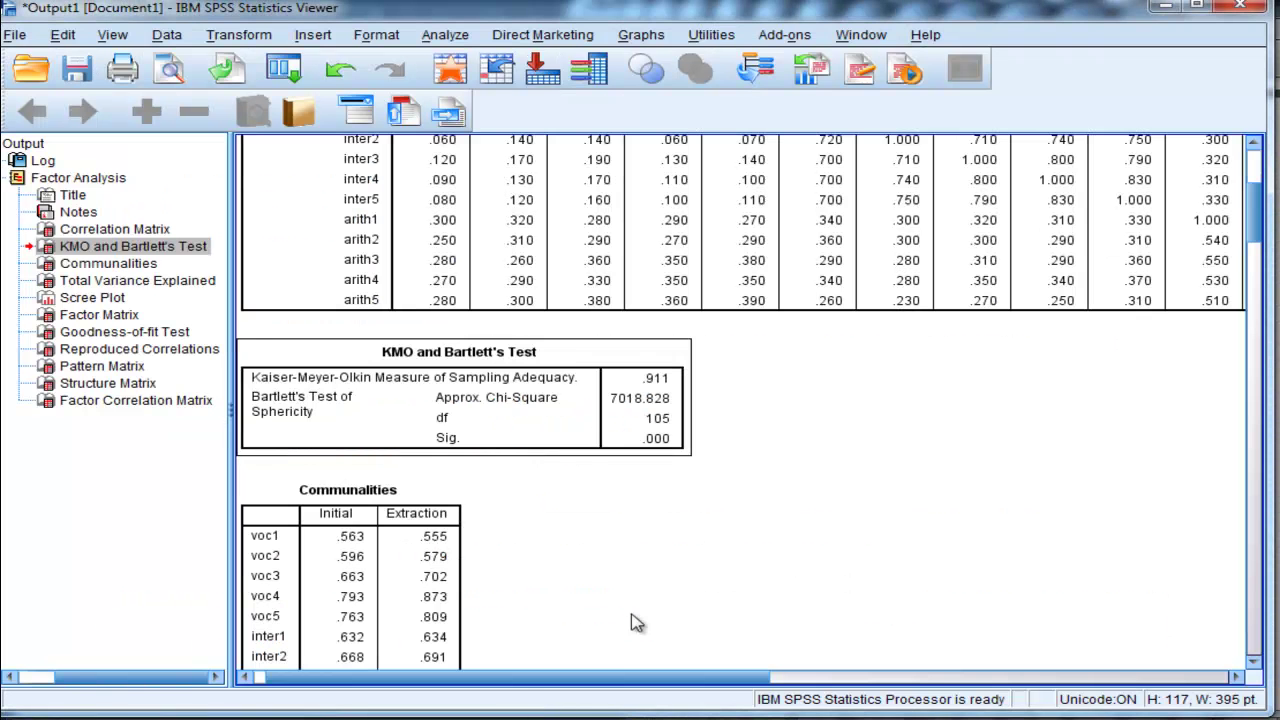
left_click(648, 410)
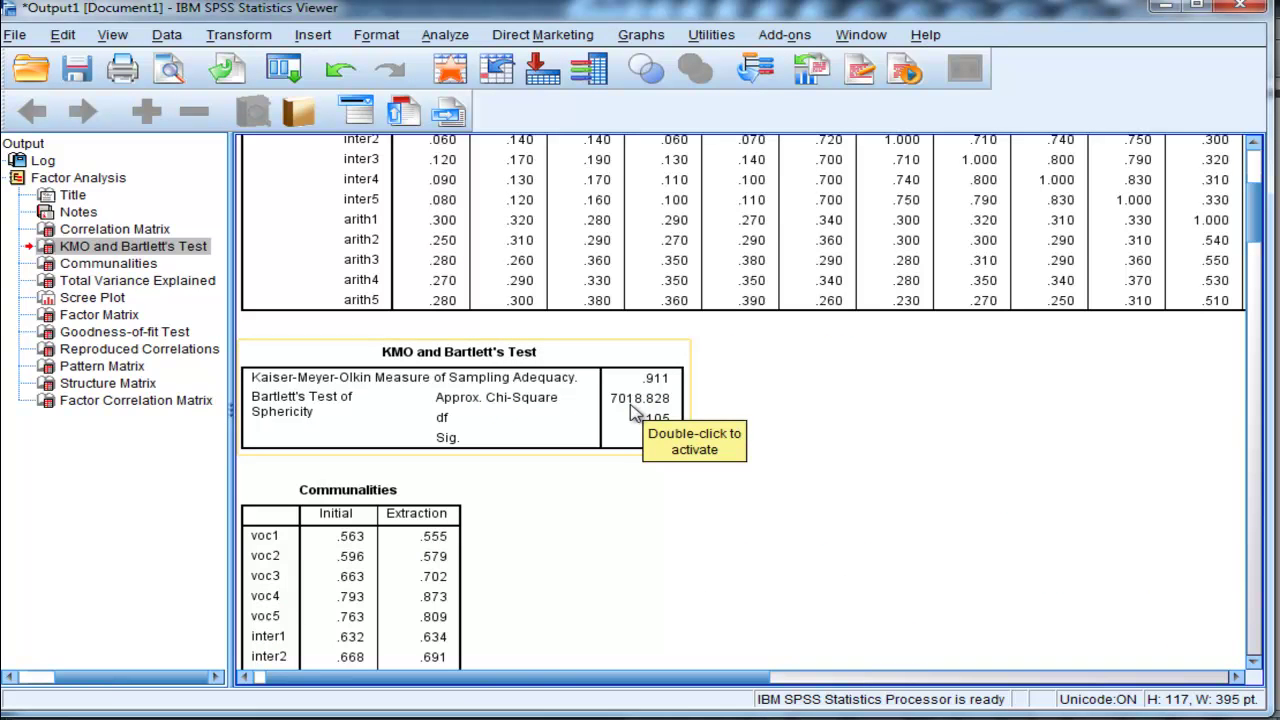
left_click(640, 404)
key("alt+Tab")
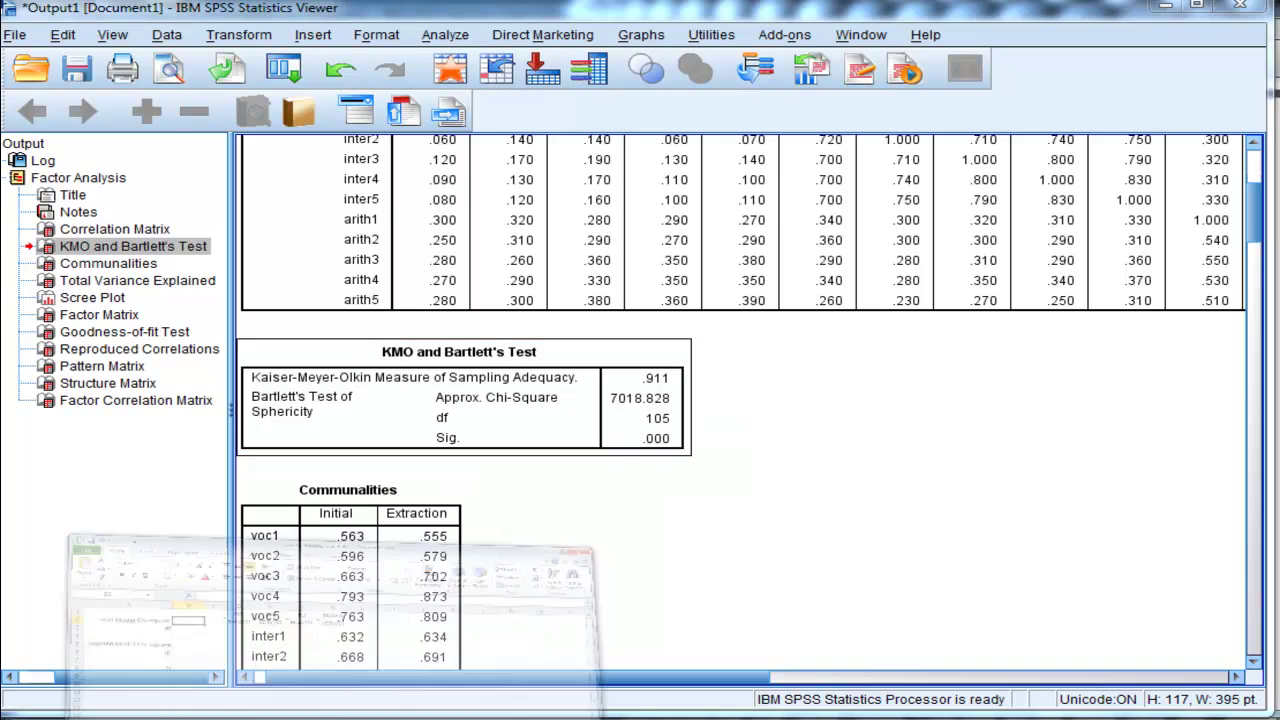
type("70")
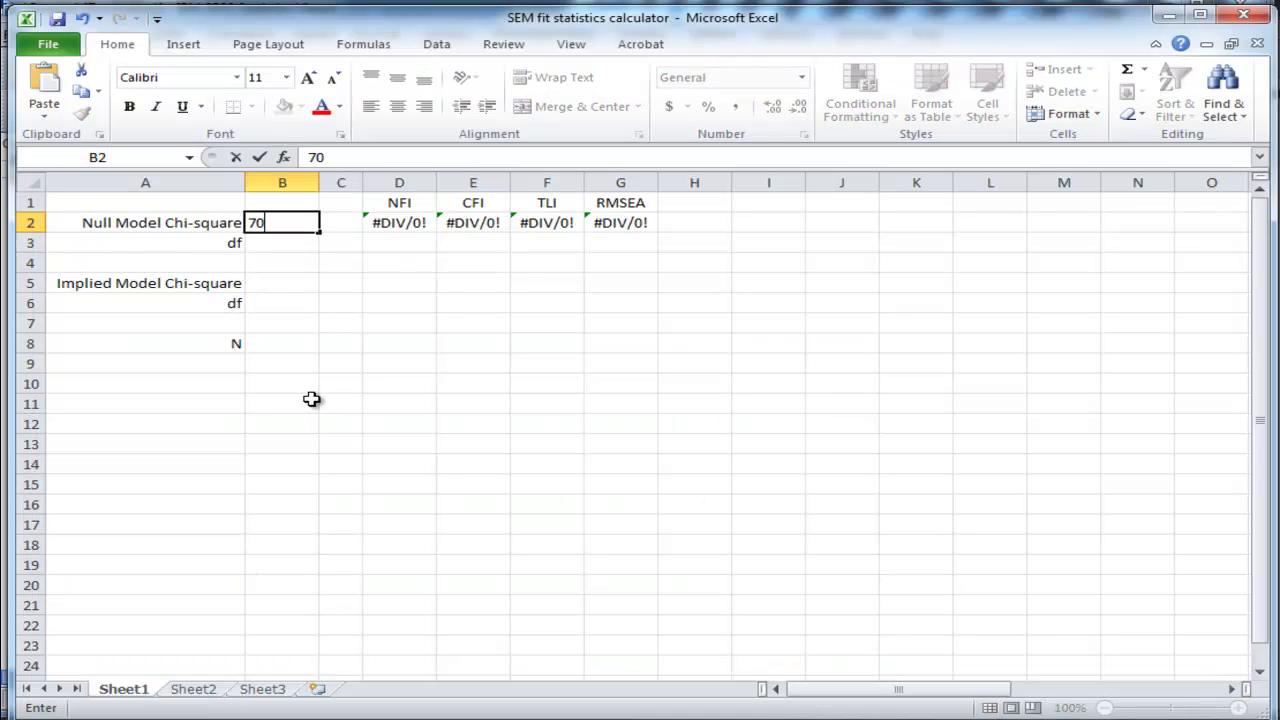
type("18.828")
key("Return")
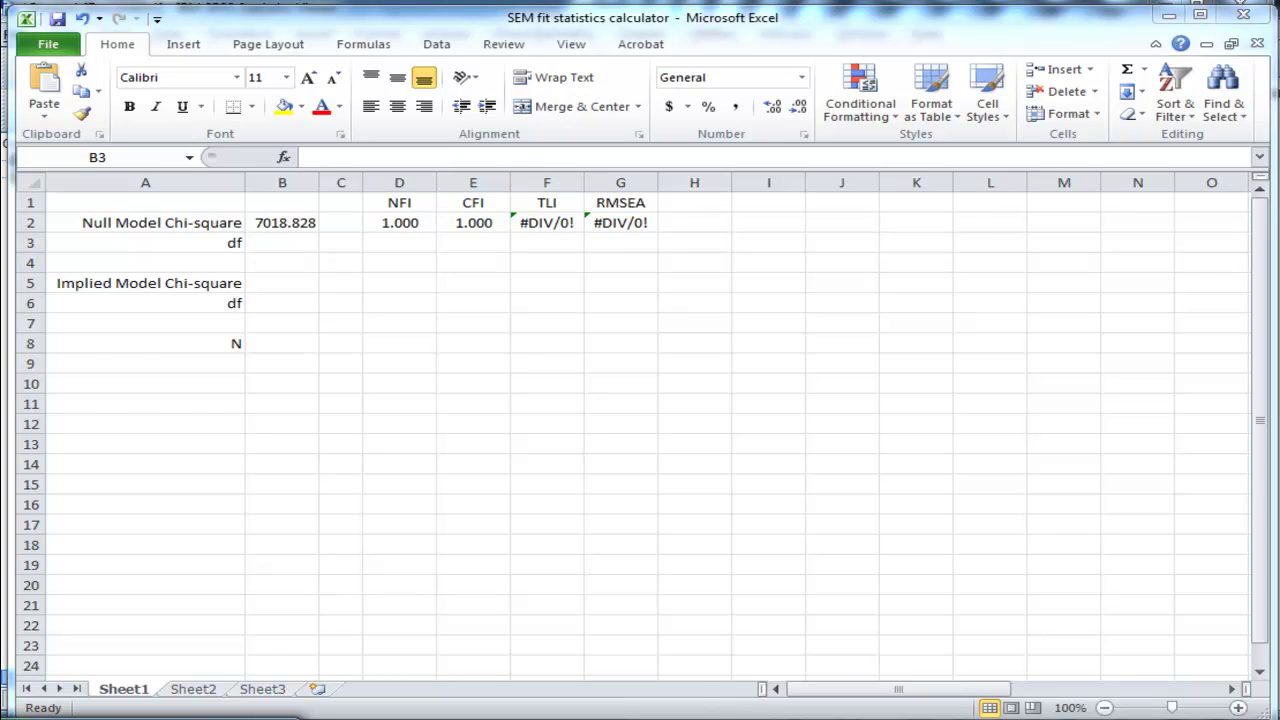
Enter the null model df of 105 in B3.
key("alt+Tab")
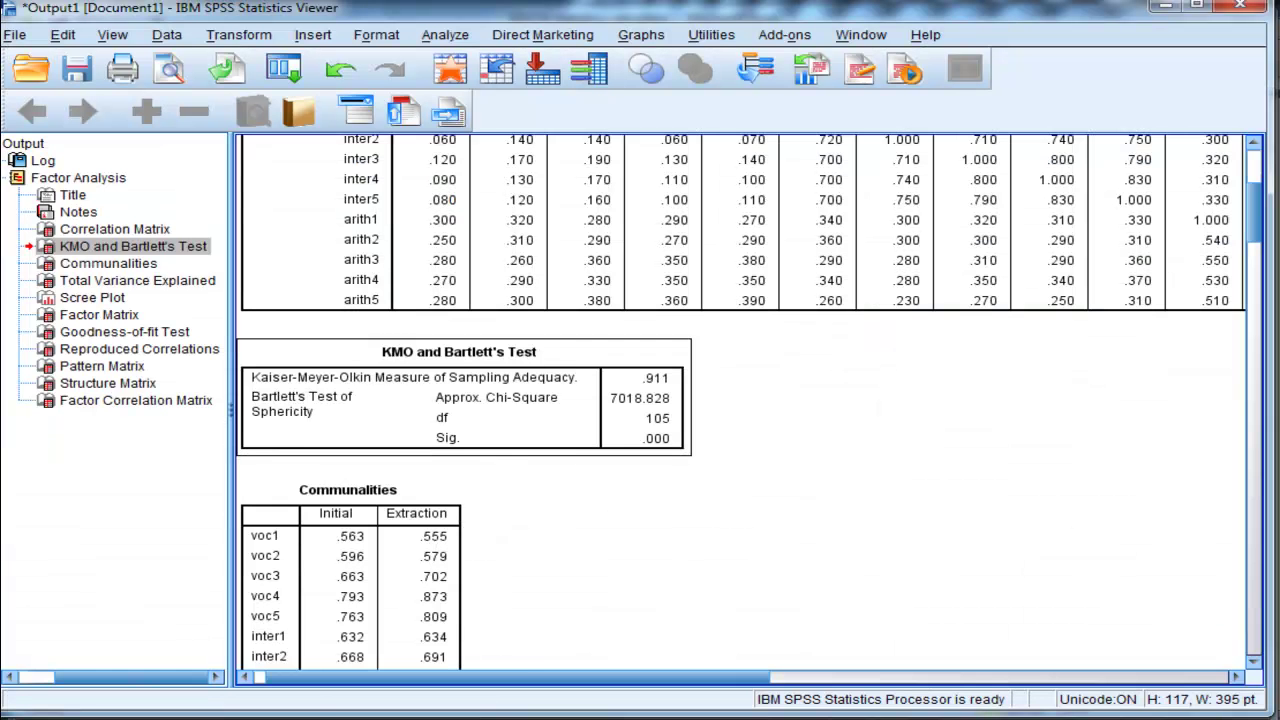
left_click(1164, 6)
type("105")
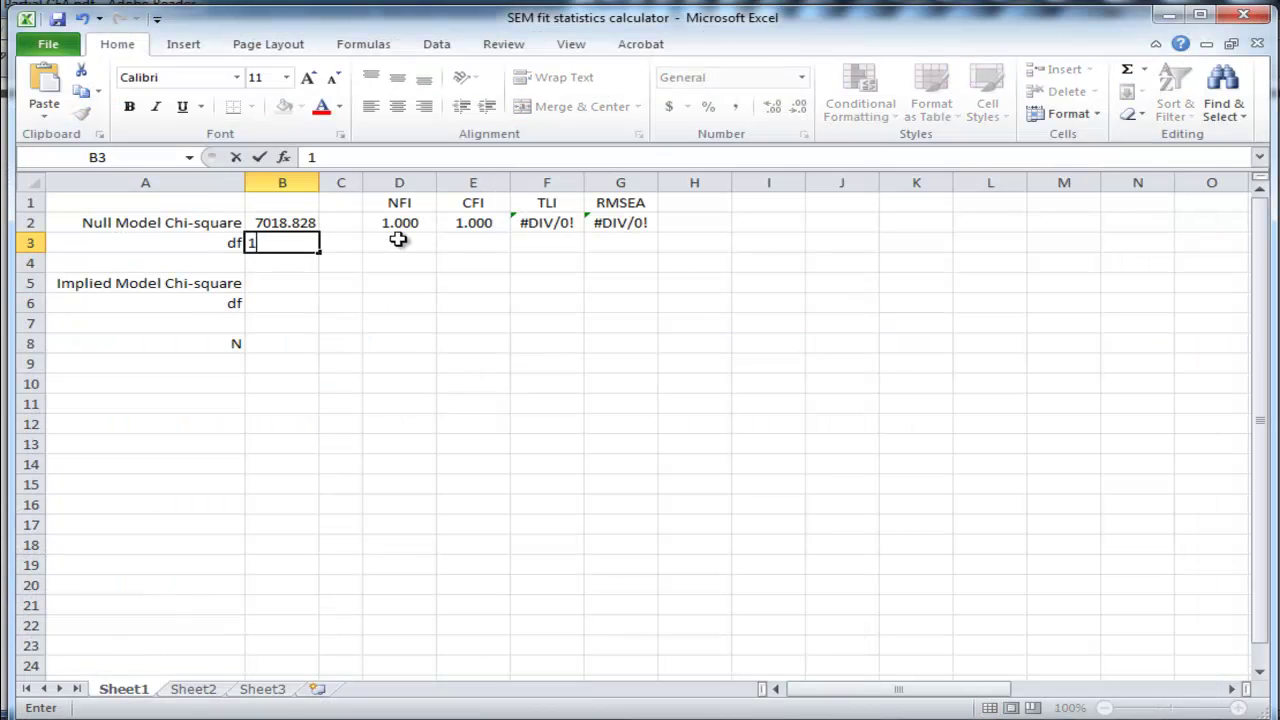
key("Return")
key("Return")
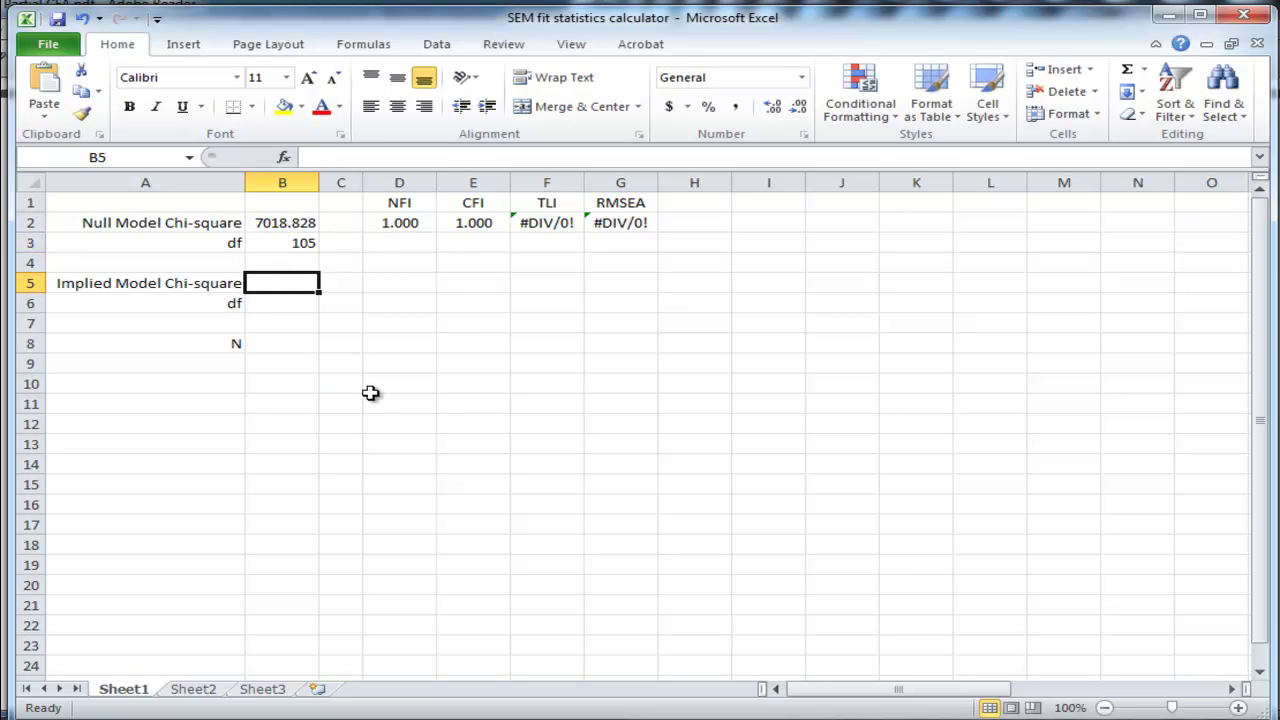
key("alt+Tab")
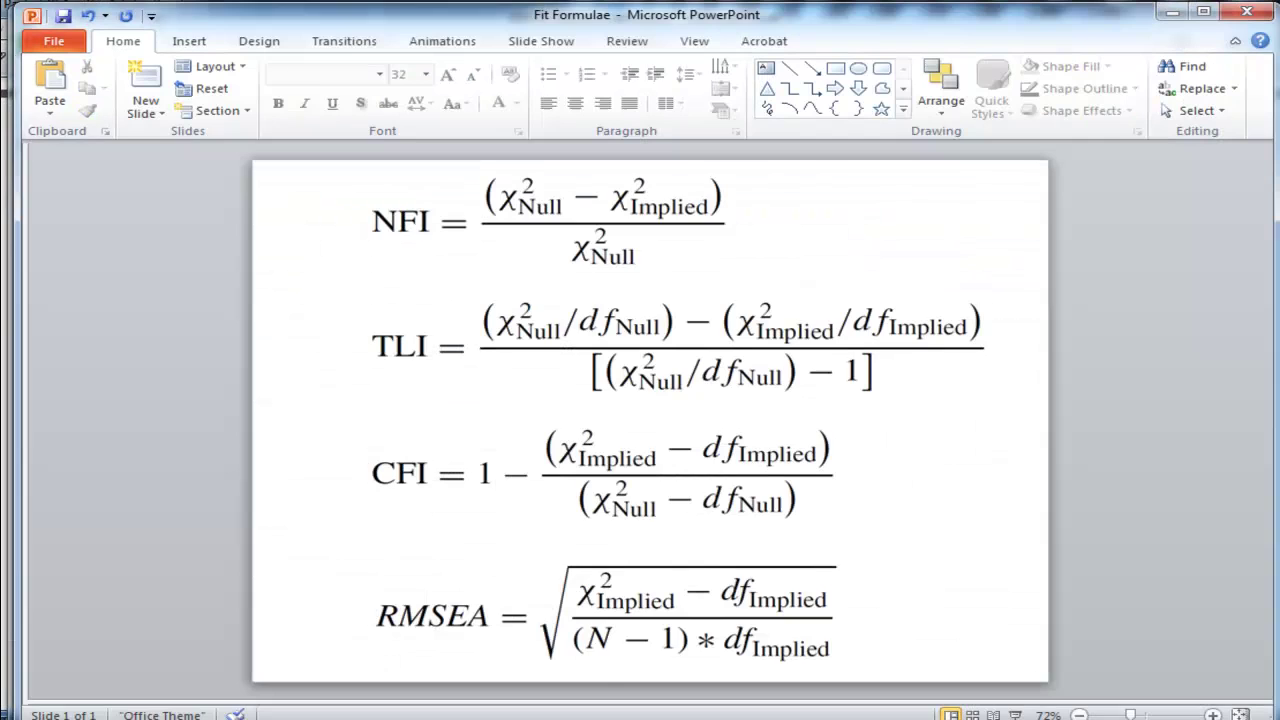
key("alt+Tab")
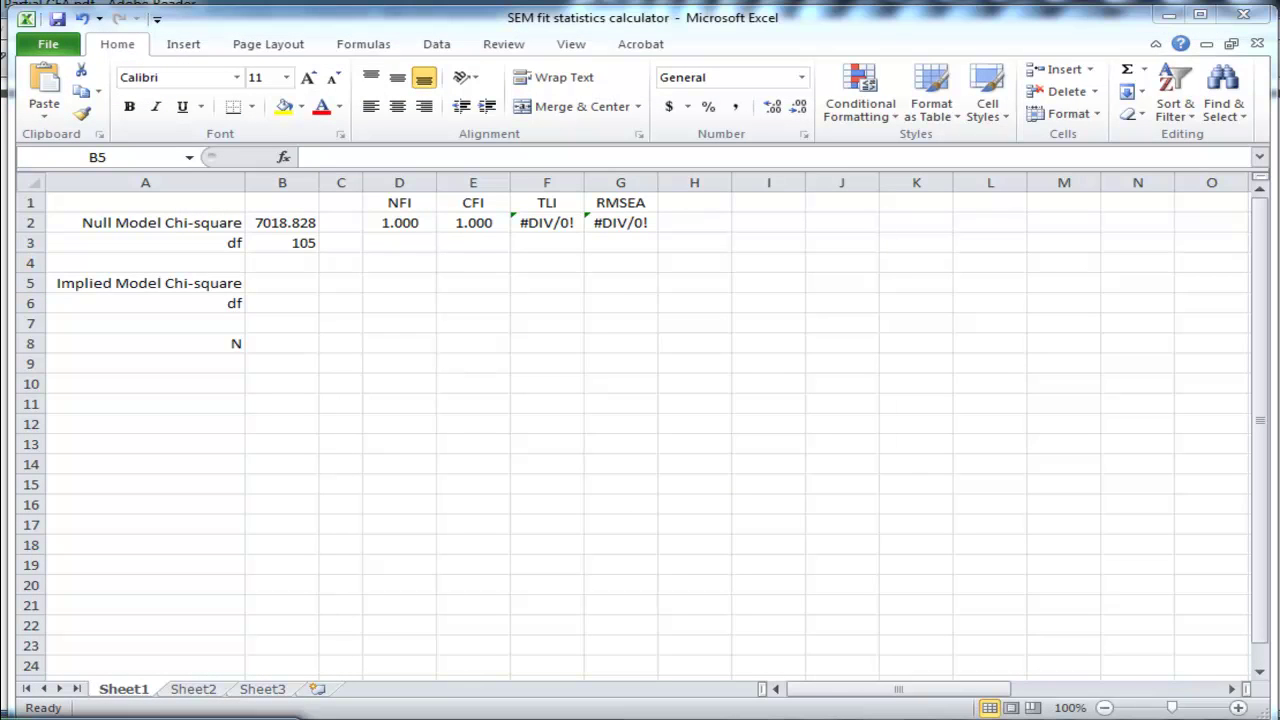
Read the Goodness-of-fit Test in SPSS and enter chi-square 213.866 in B5.
key("alt+Tab")
scroll(1090, 392, "down", 5)
scroll(1090, 392, "down", 15)
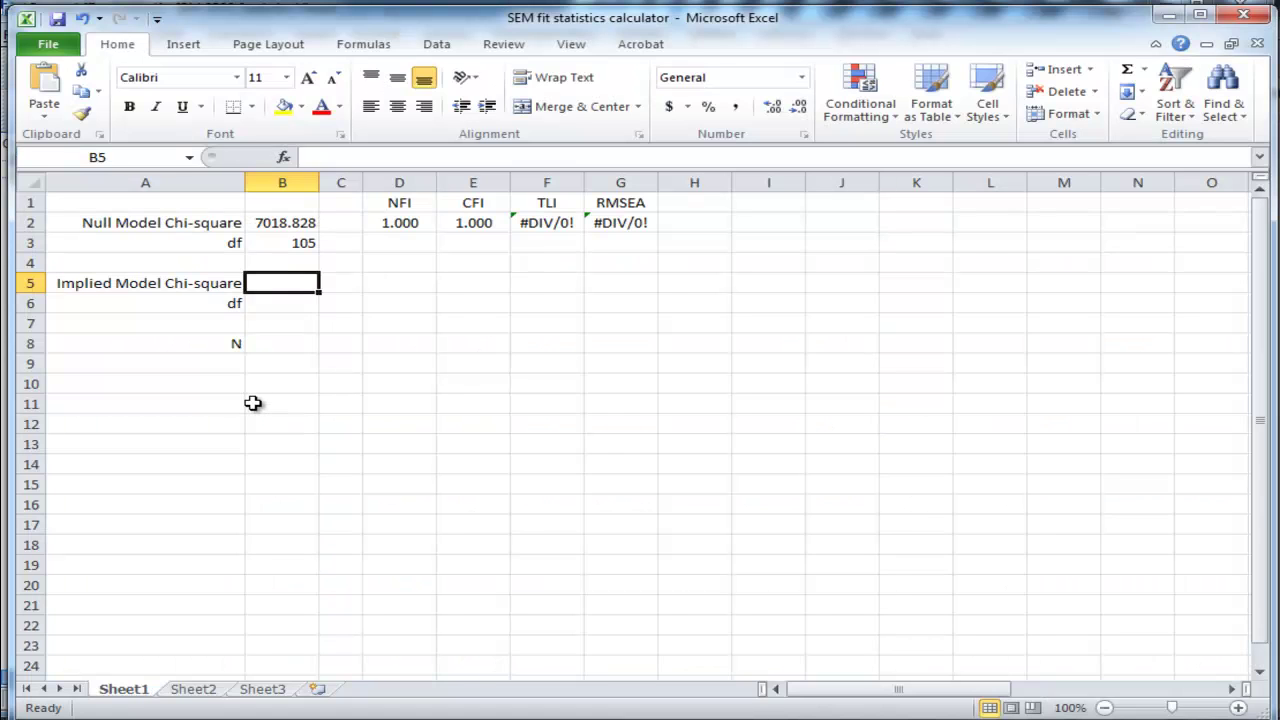
type("213.866")
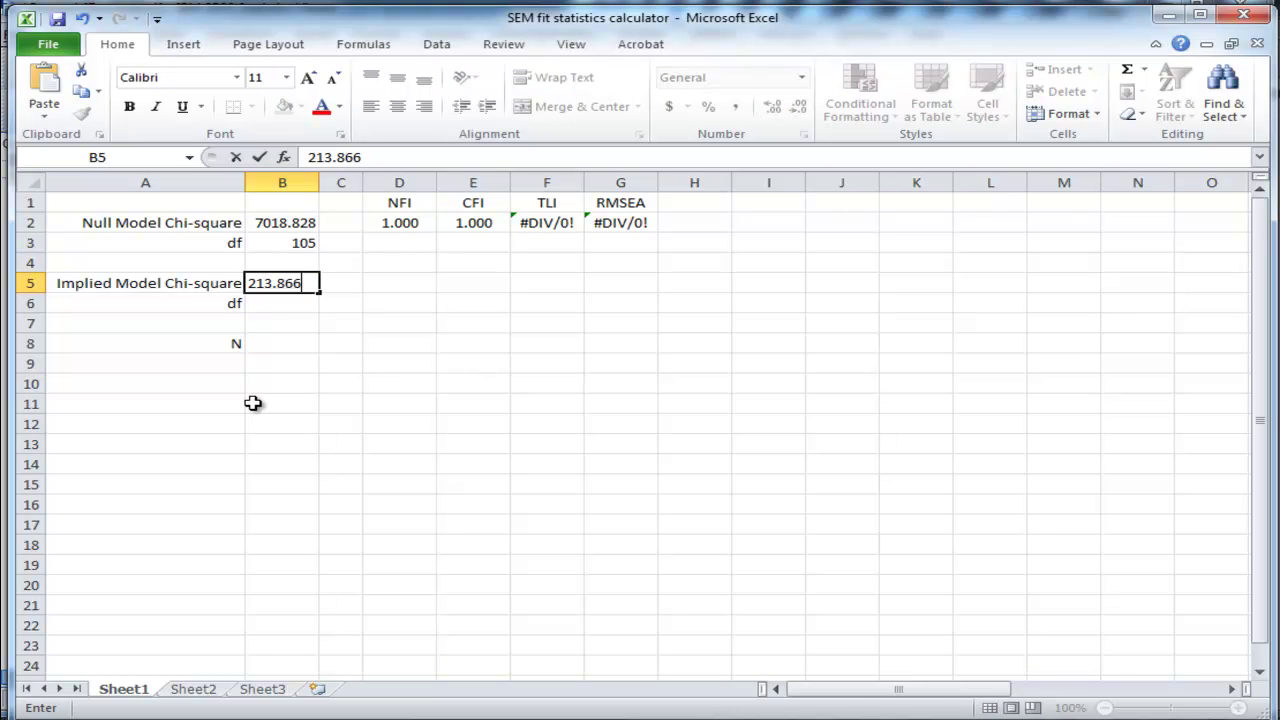
key("Return")
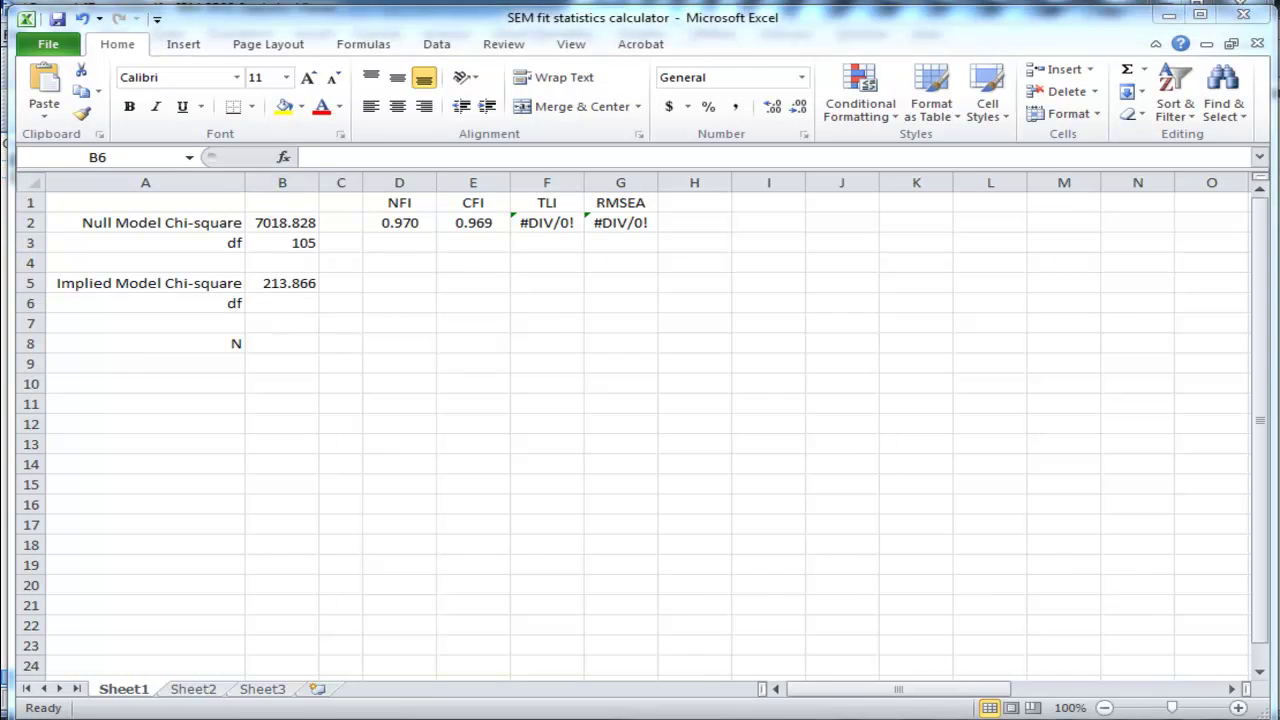
Enter the implied model df of 63 in B6.
key("alt+Tab")
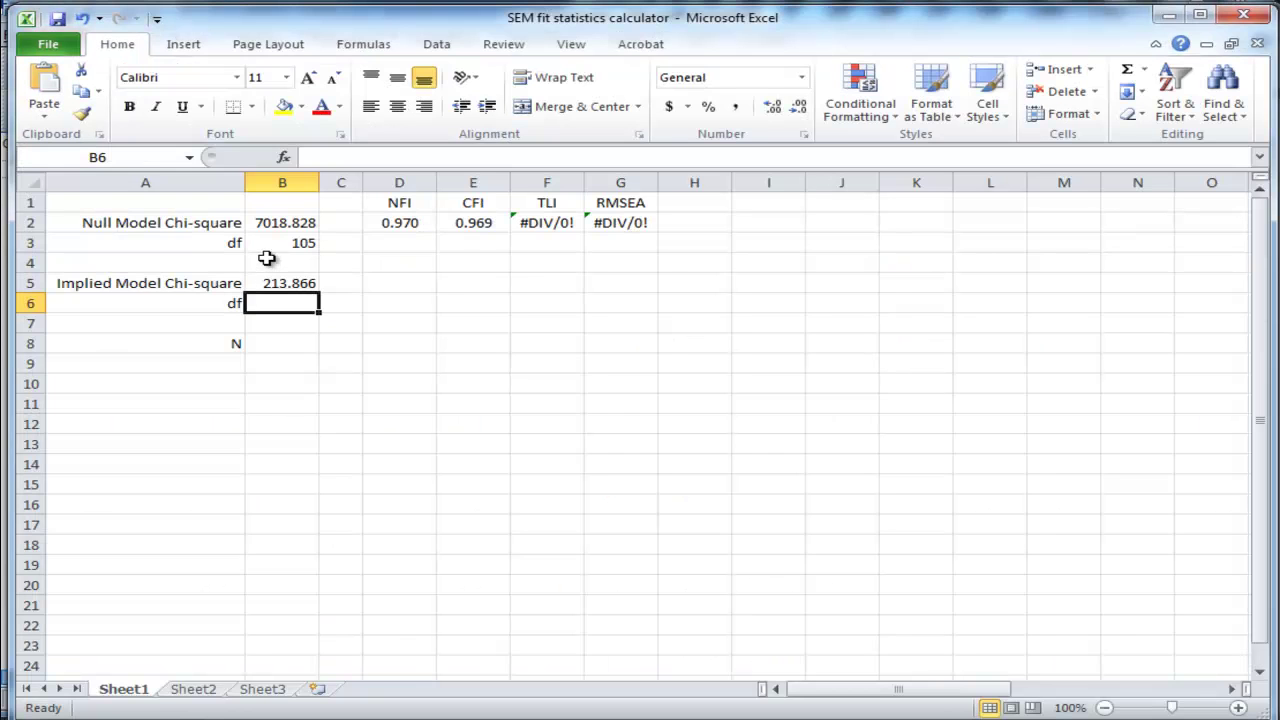
type("63")
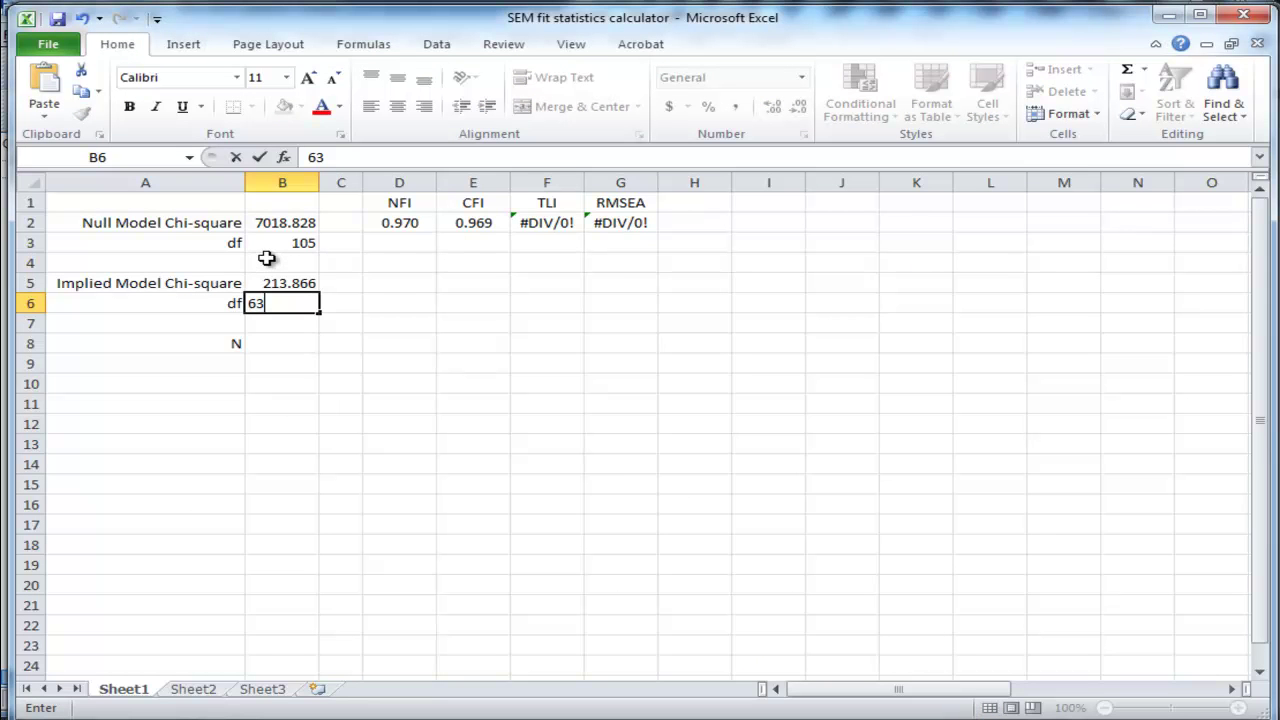
key("Return")
key("Return")
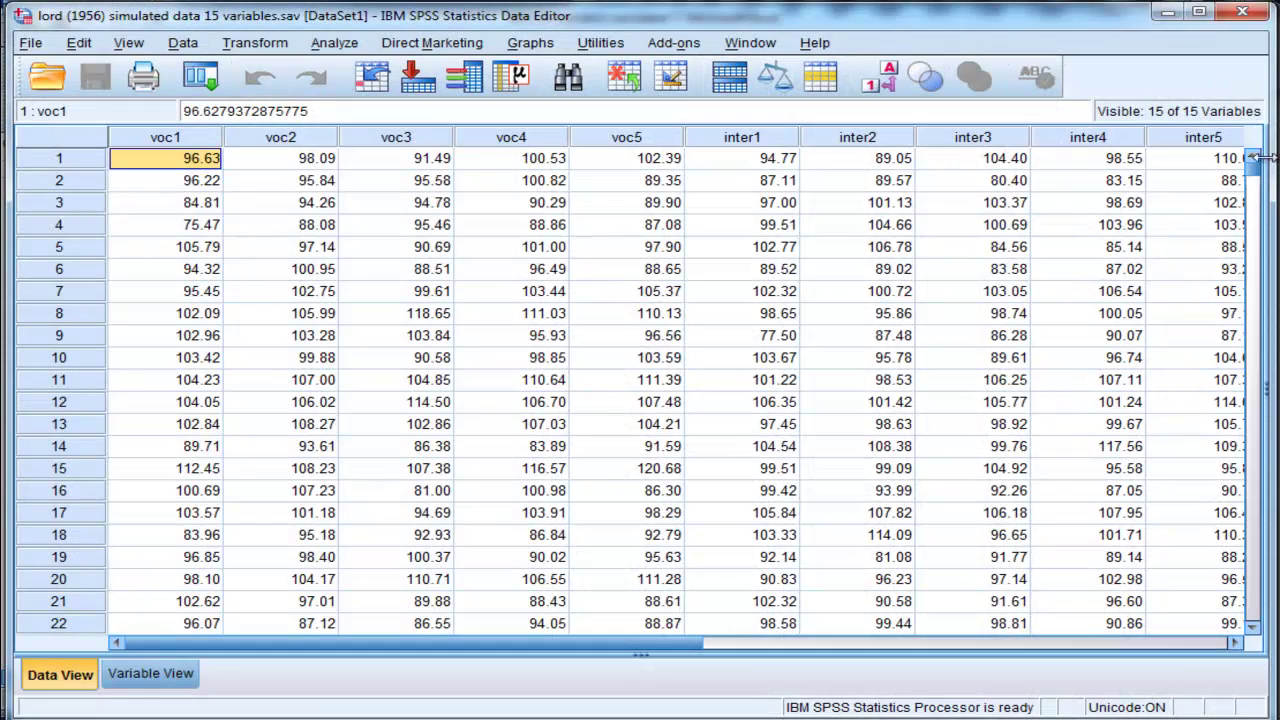
Read the 649-case count from the Data Editor and enter 649 as N in B8.
left_click_drag(1251, 163, 1245, 600)
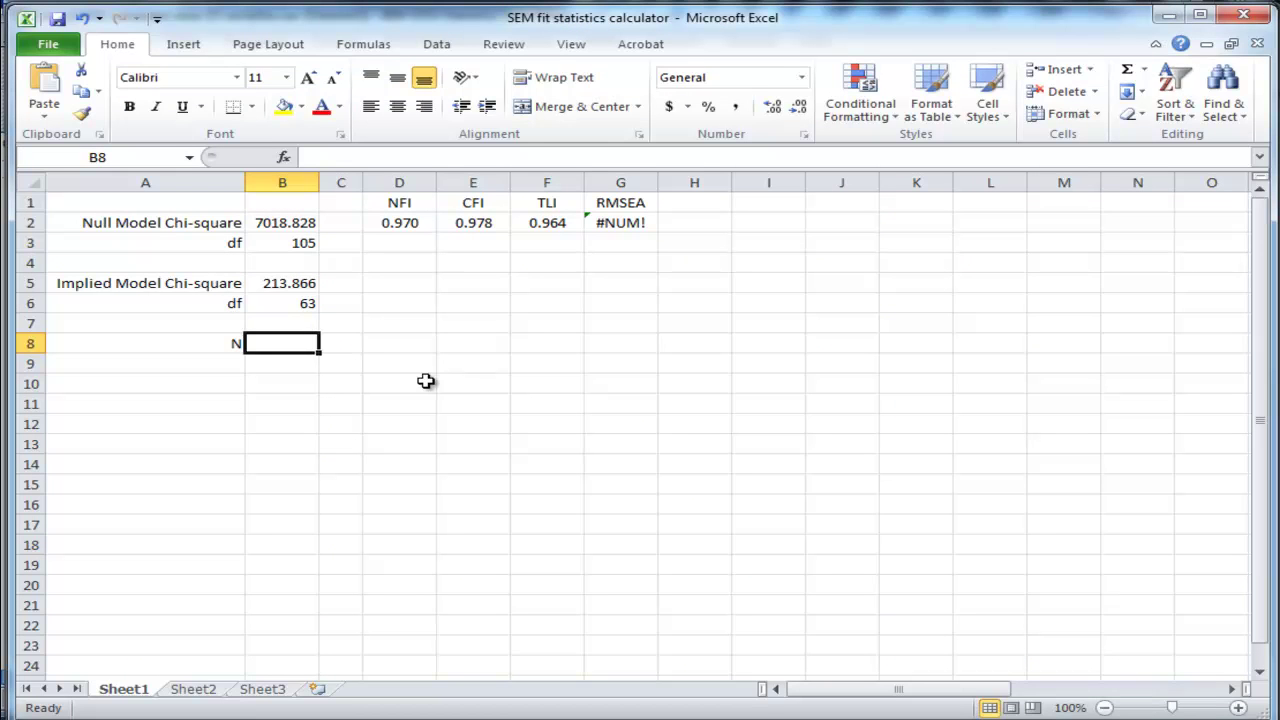
type("649")
key("Right")
key("Up")
key("Up")
key("Up")
key("Up")
key("Up")
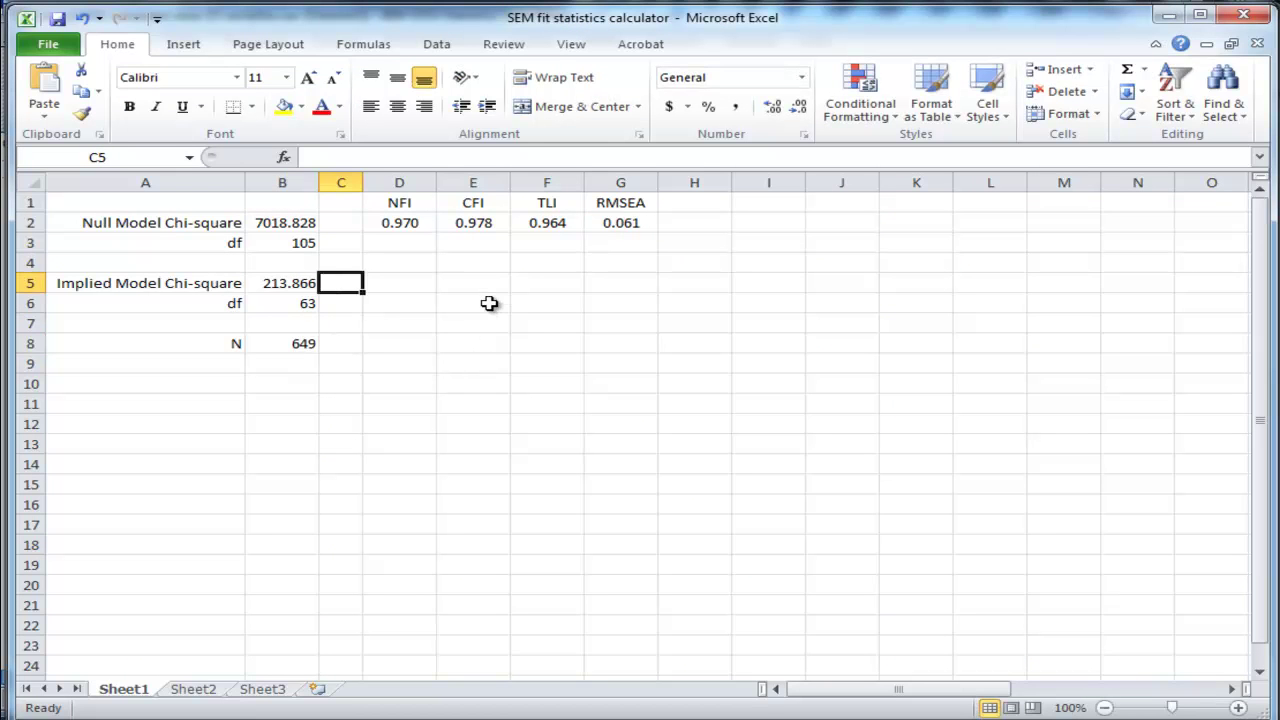
key("Right")
key("Right")
key("Up")
key("Up")
key("Left")
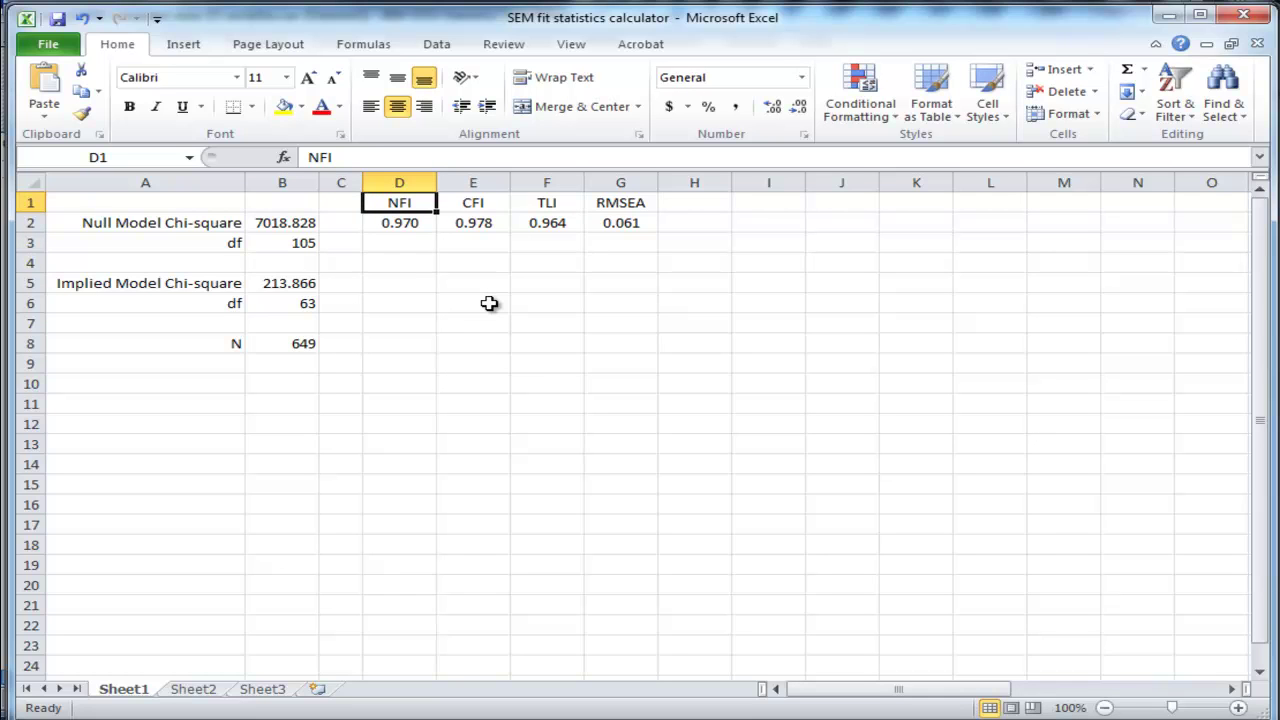
key("Down")
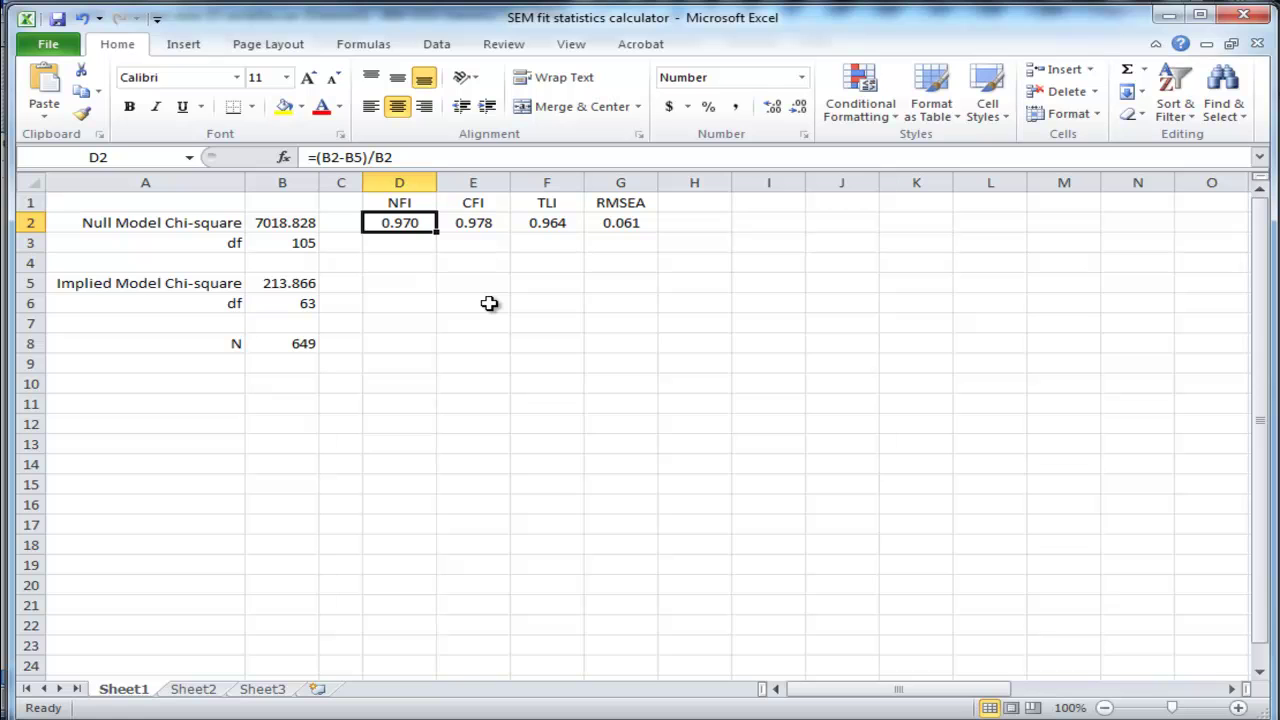
key("Right")
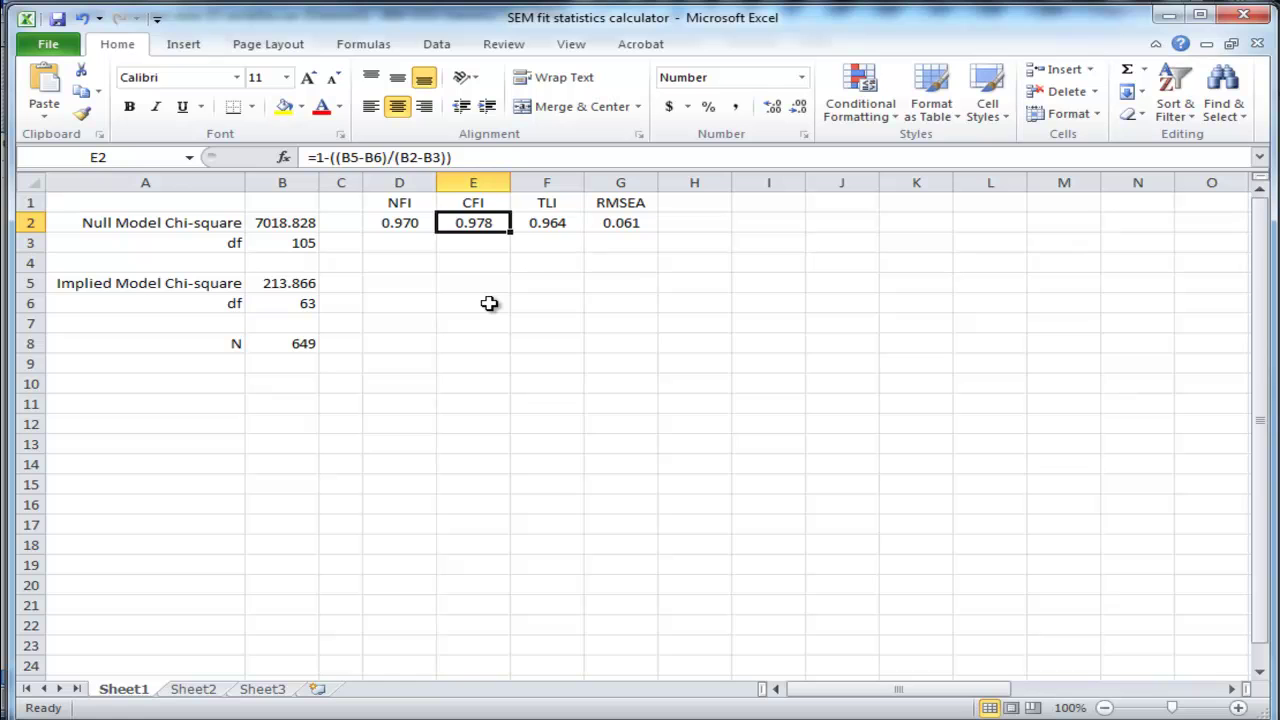
key("Right")
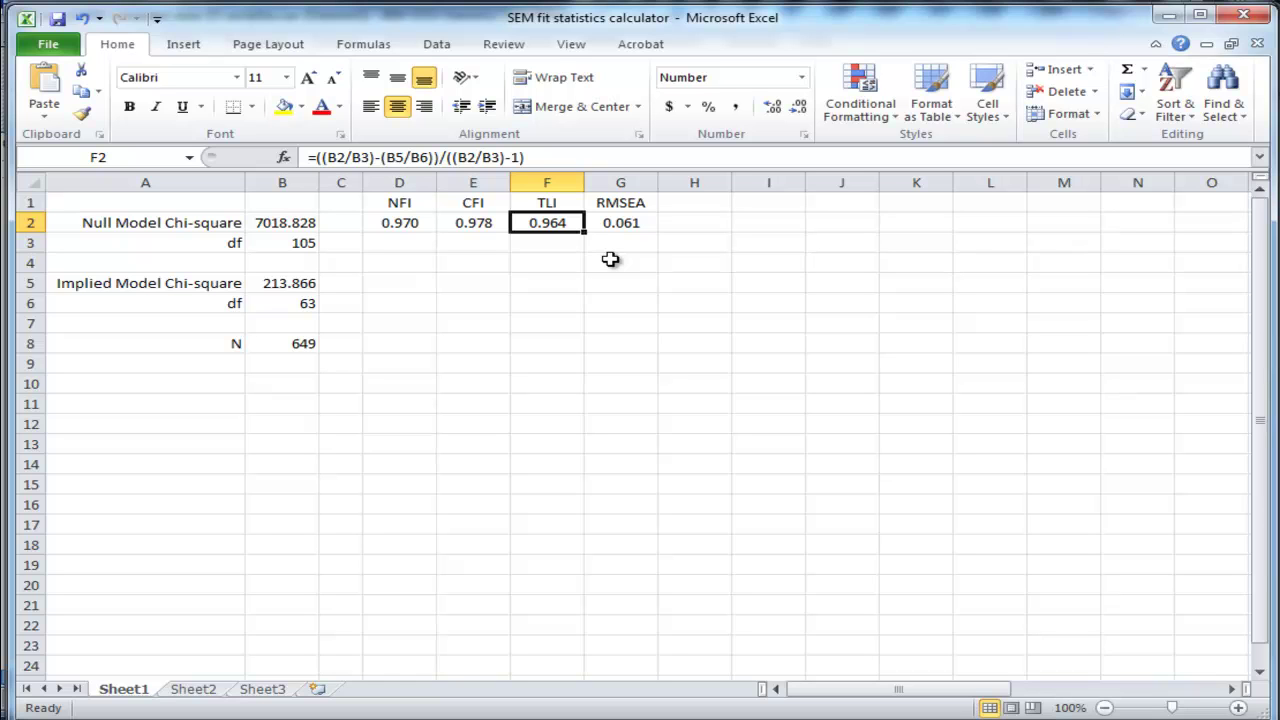
left_click(611, 223)
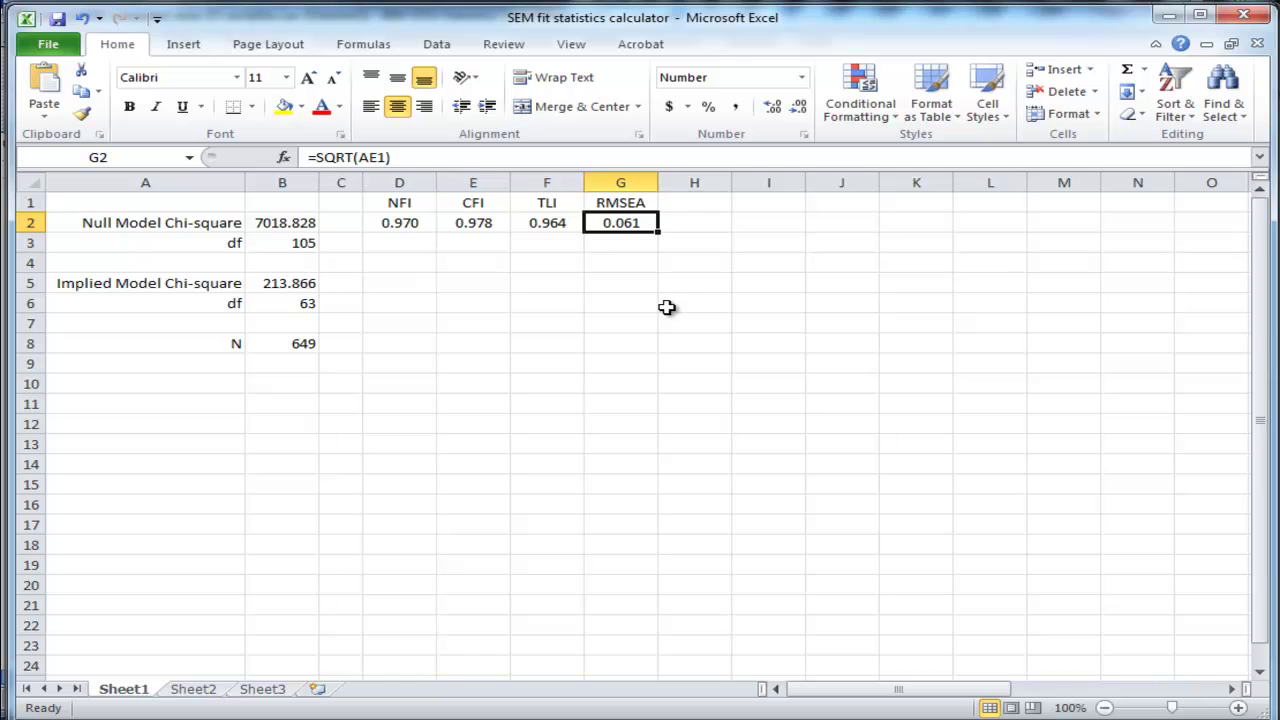
left_click(410, 226)
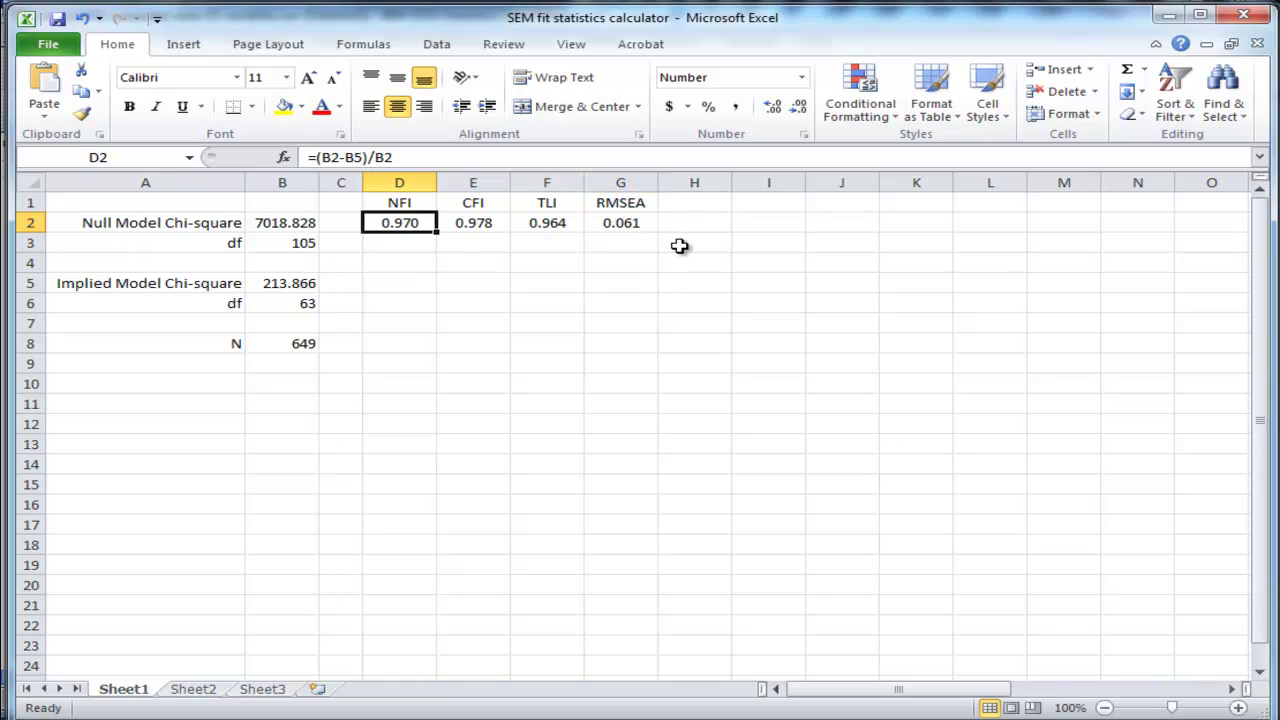
key("Right")
key("Right")
key("Right")
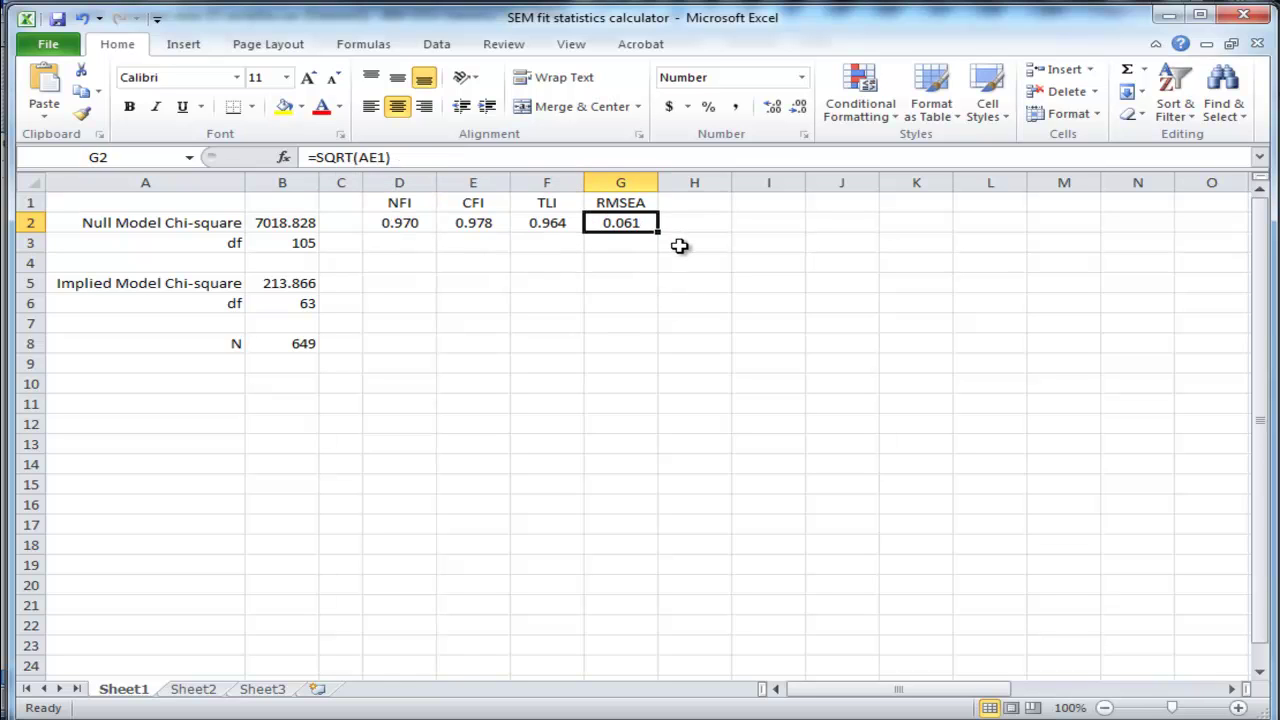
key("Left")
key("Left")
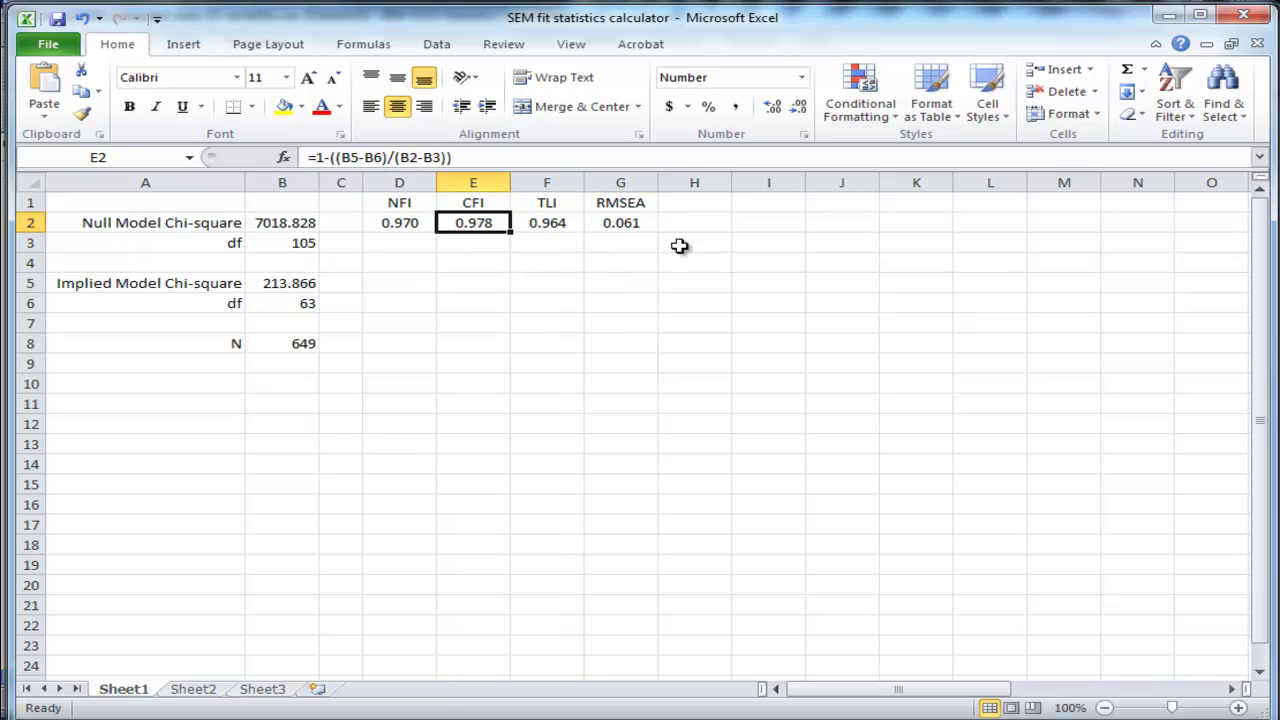
key("Right")
key("Right")
key("Right")
key("Left")
key("Left")
key("Left")
key("Right")
key("Right")
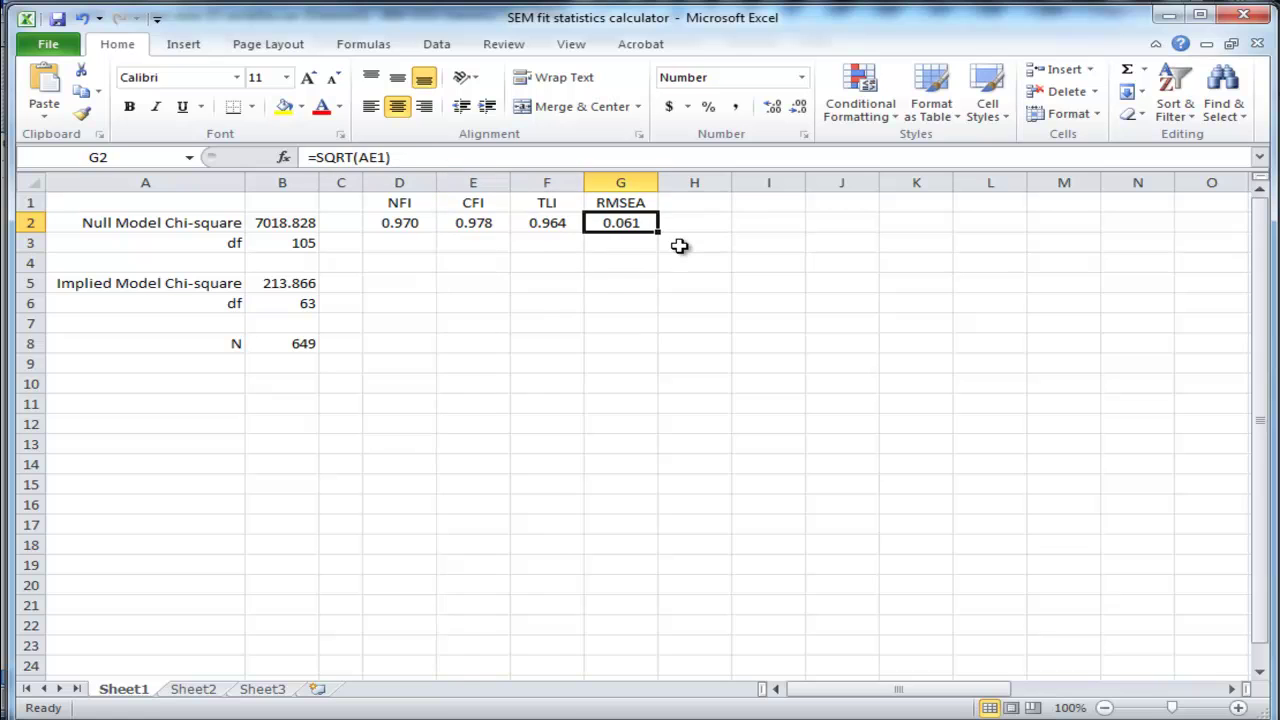
key("Left")
key("Left")
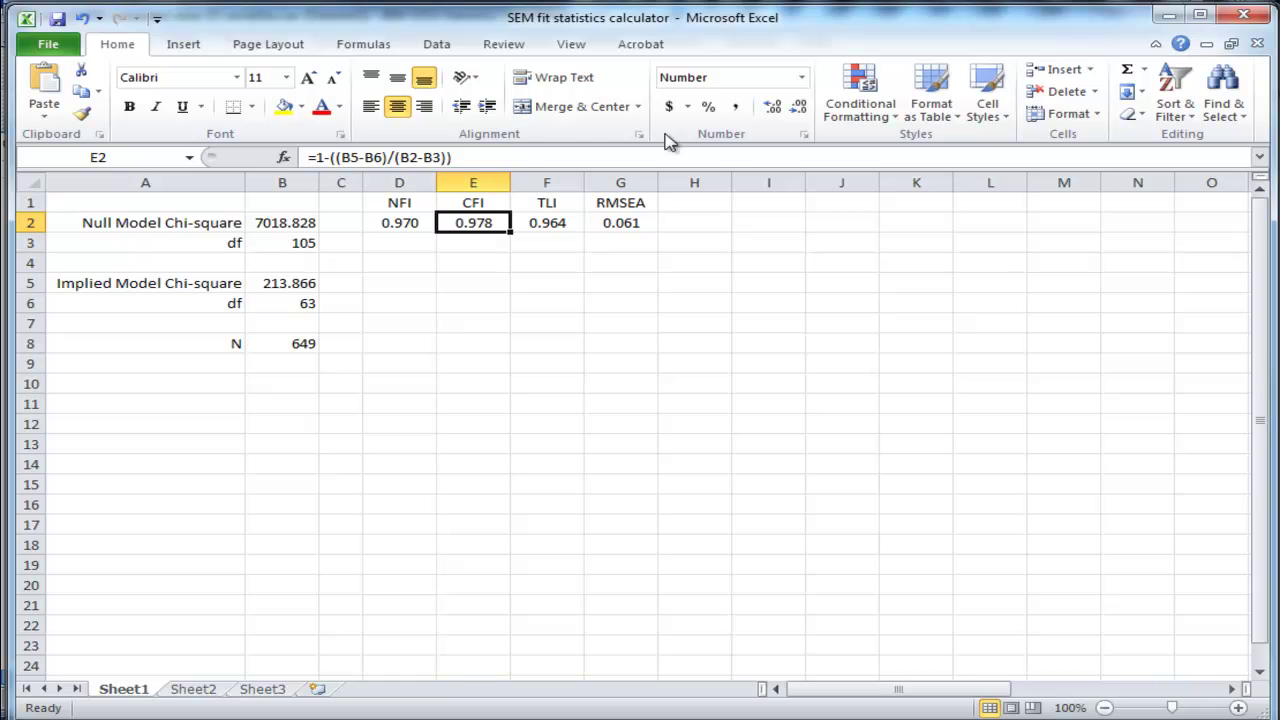
Minimize Excel and scroll the SPSS output to the Reproduced Correlations residual rows.
left_click(1177, 22)
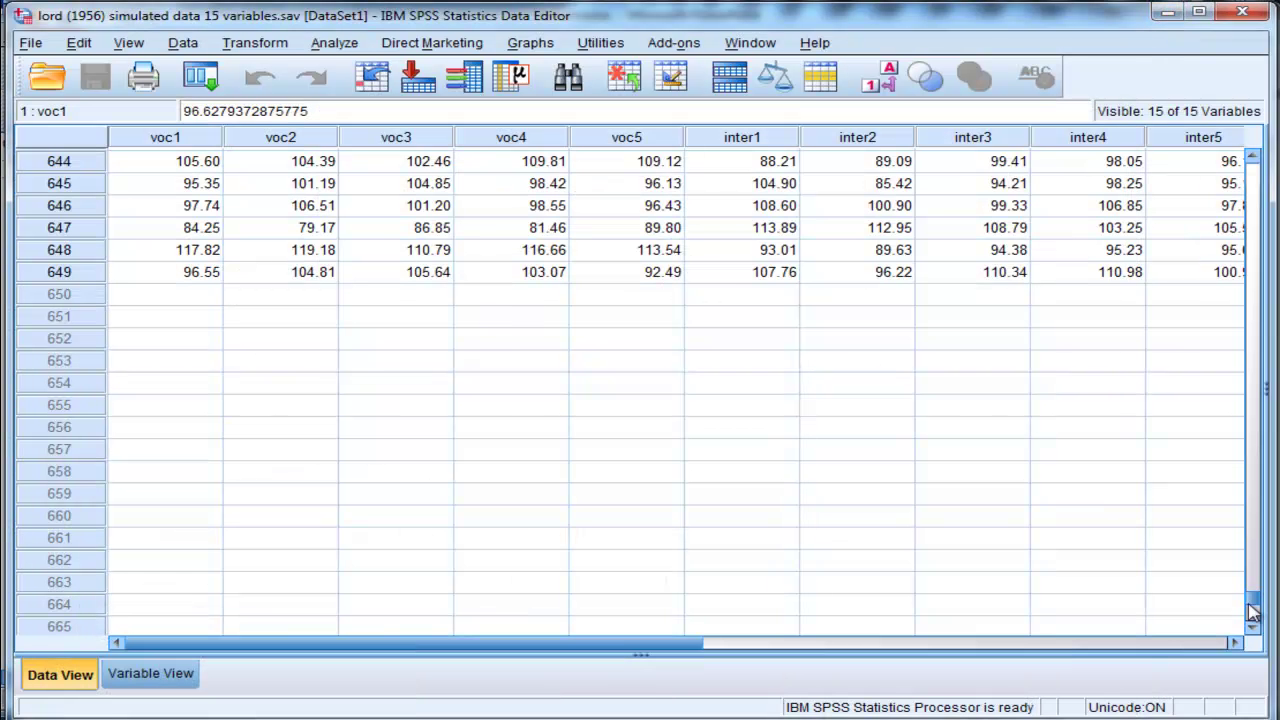
left_click_drag(1256, 602, 1264, 160)
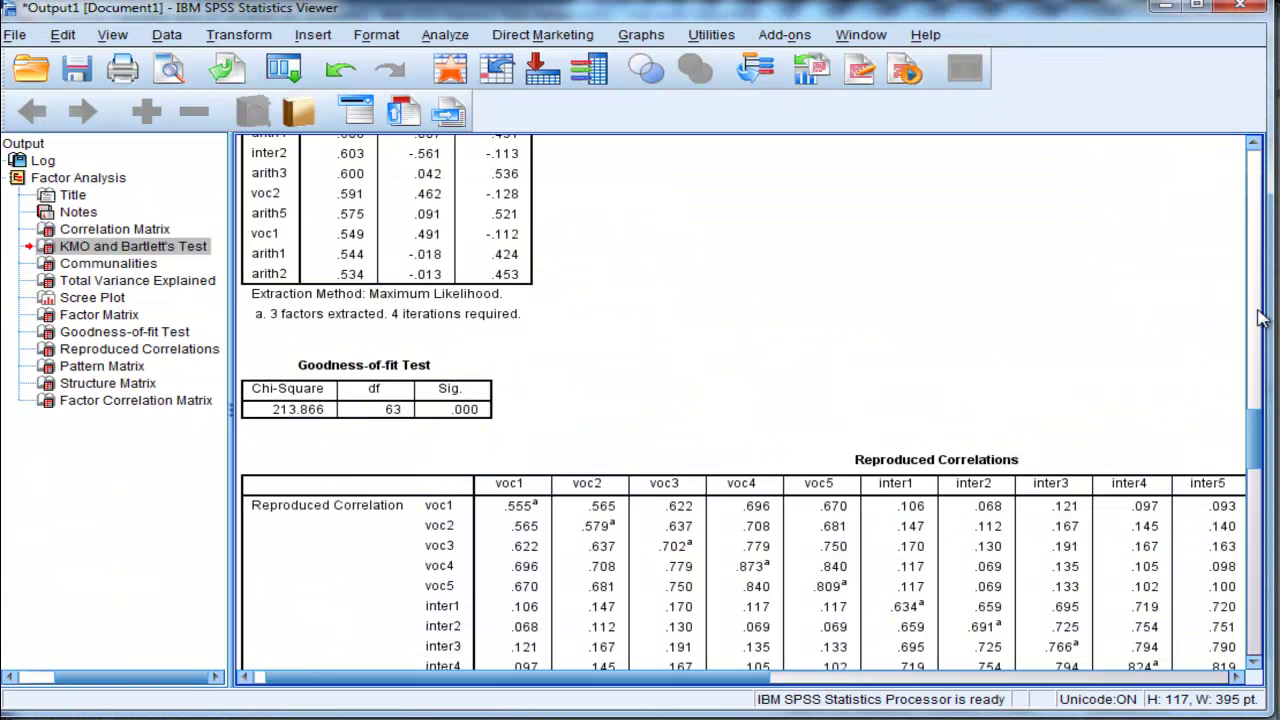
left_click_drag(1254, 425, 1265, 478)
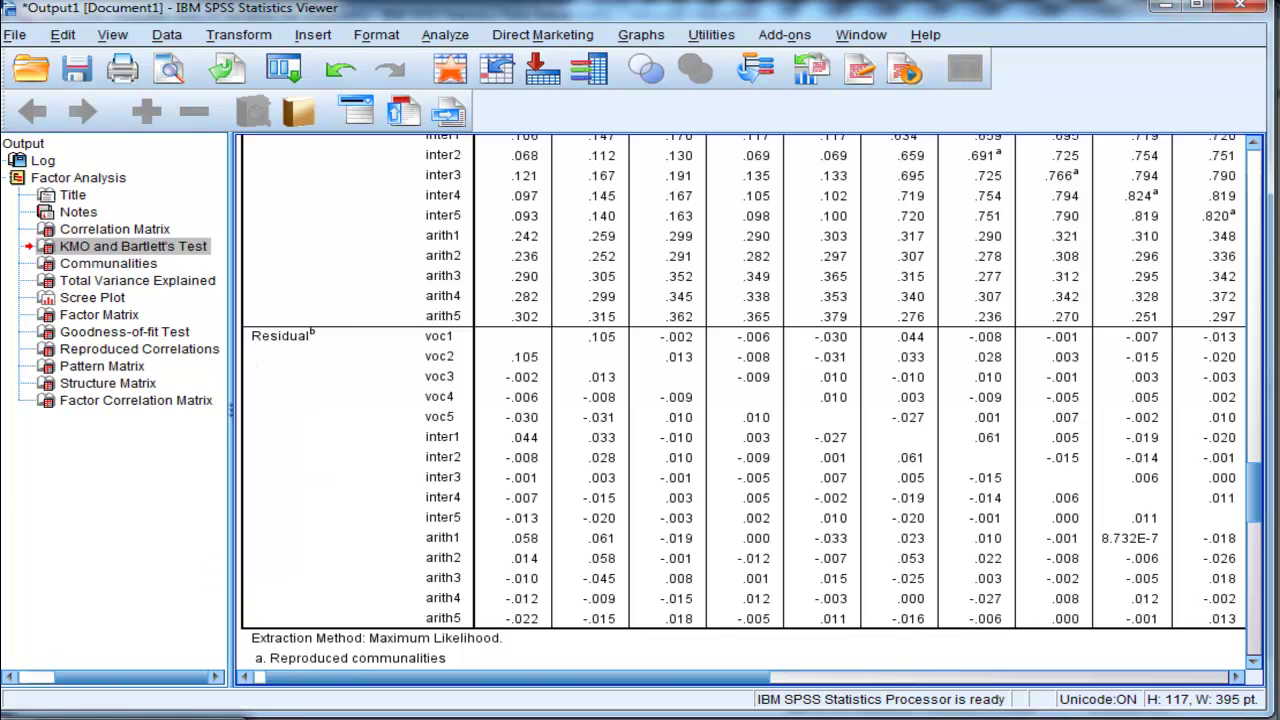
Create a new empty SPSS data set via File > New > Data.
key("alt+Tab")
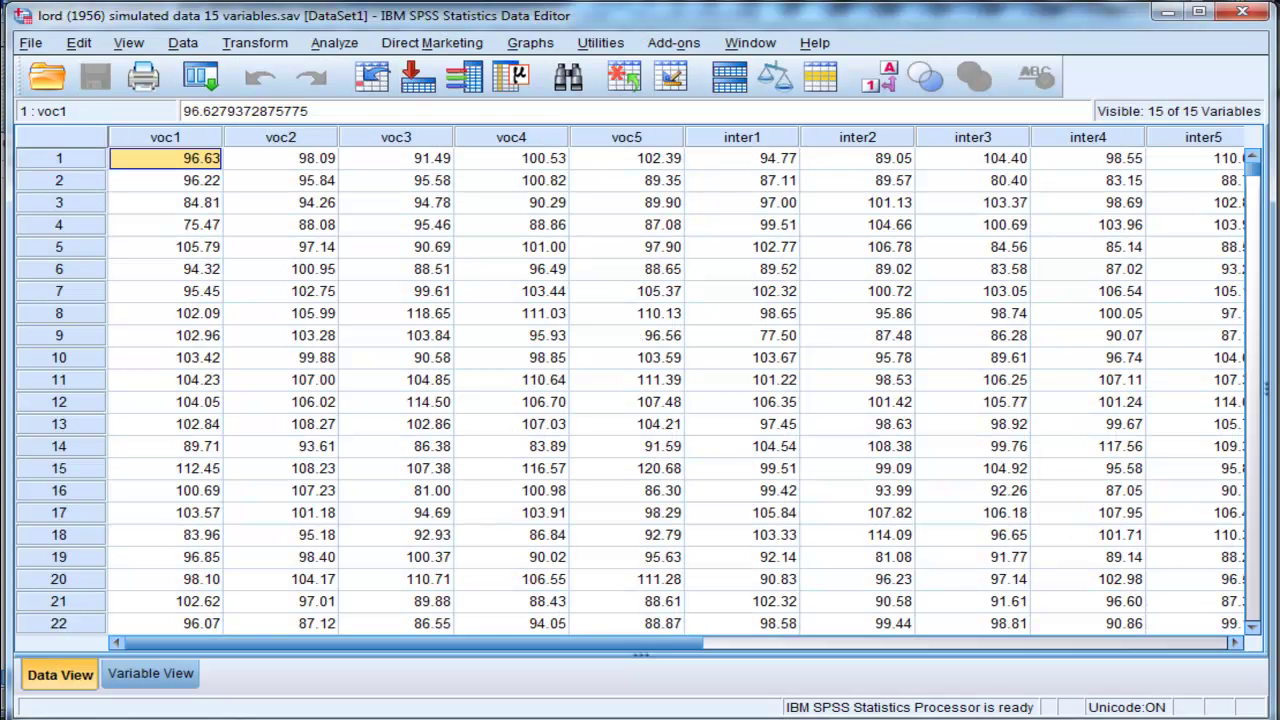
left_click(35, 43)
mouse_move(40, 70)
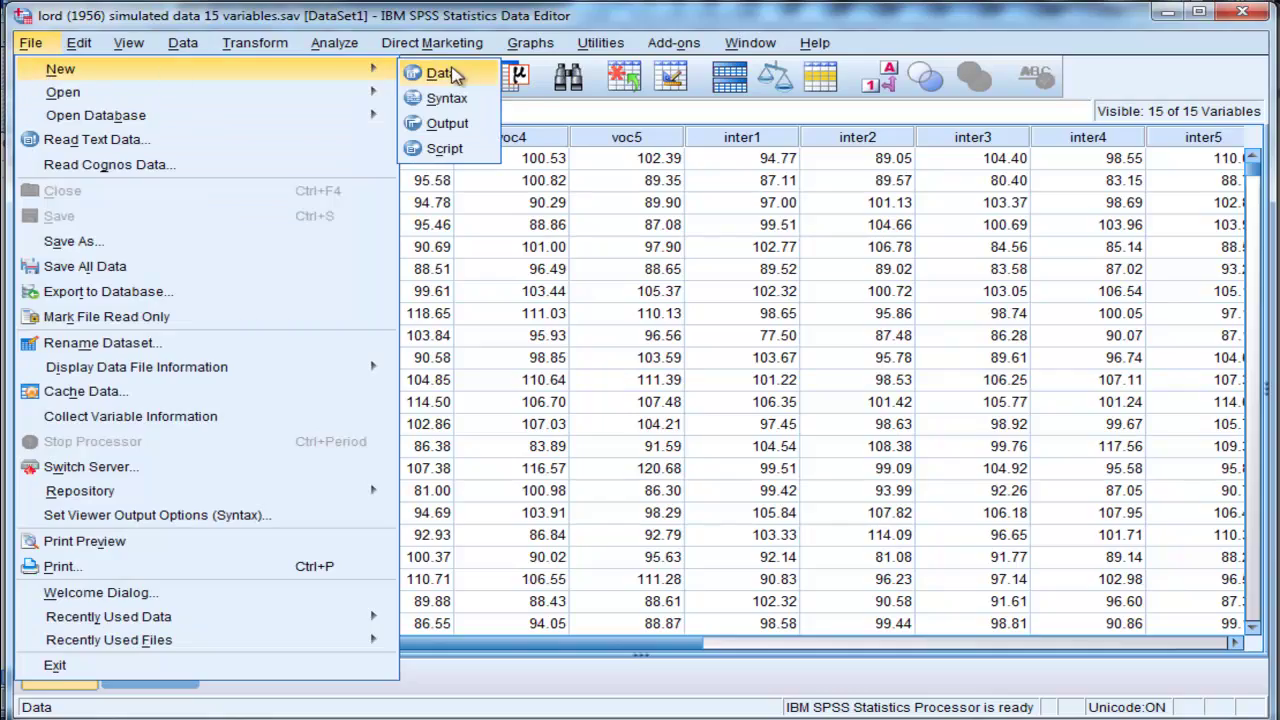
left_click(440, 73)
left_click(1202, 44)
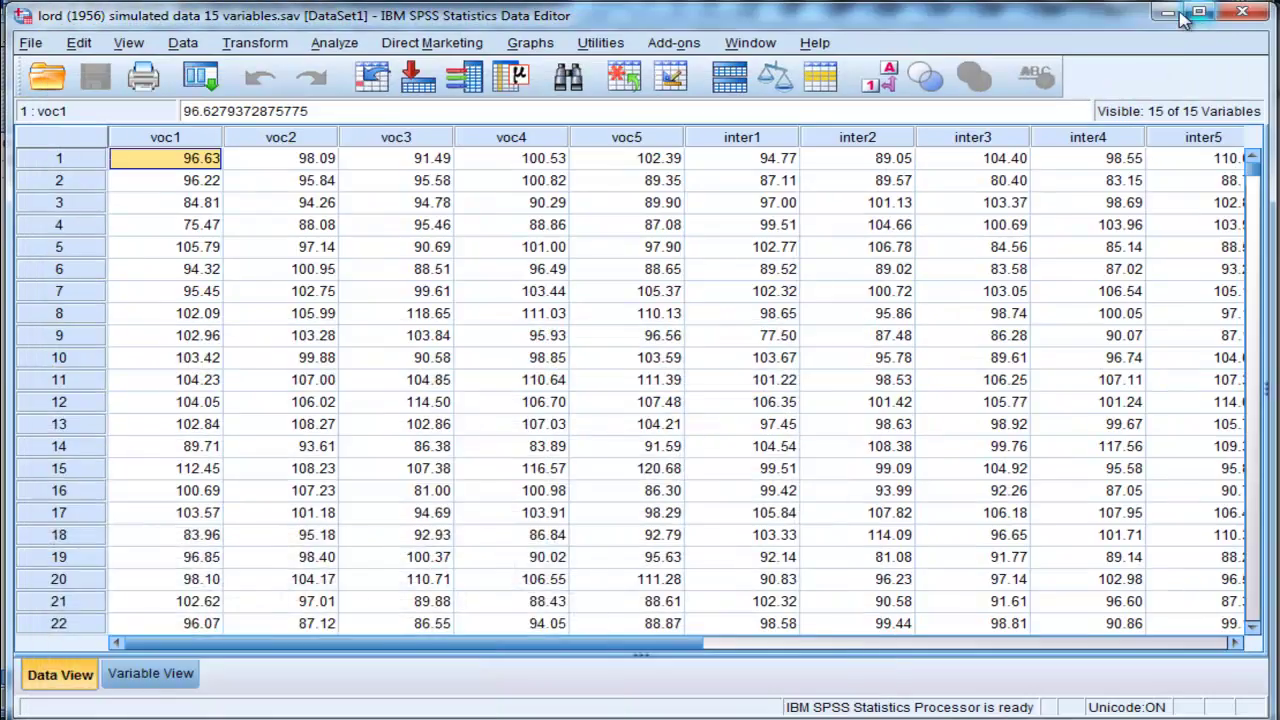
left_click(1167, 12)
Open Reproduced Correlations in the pivot editor and select voc1 residuals from .105 to arith5.
left_click(140, 349)
double_click(540, 398)
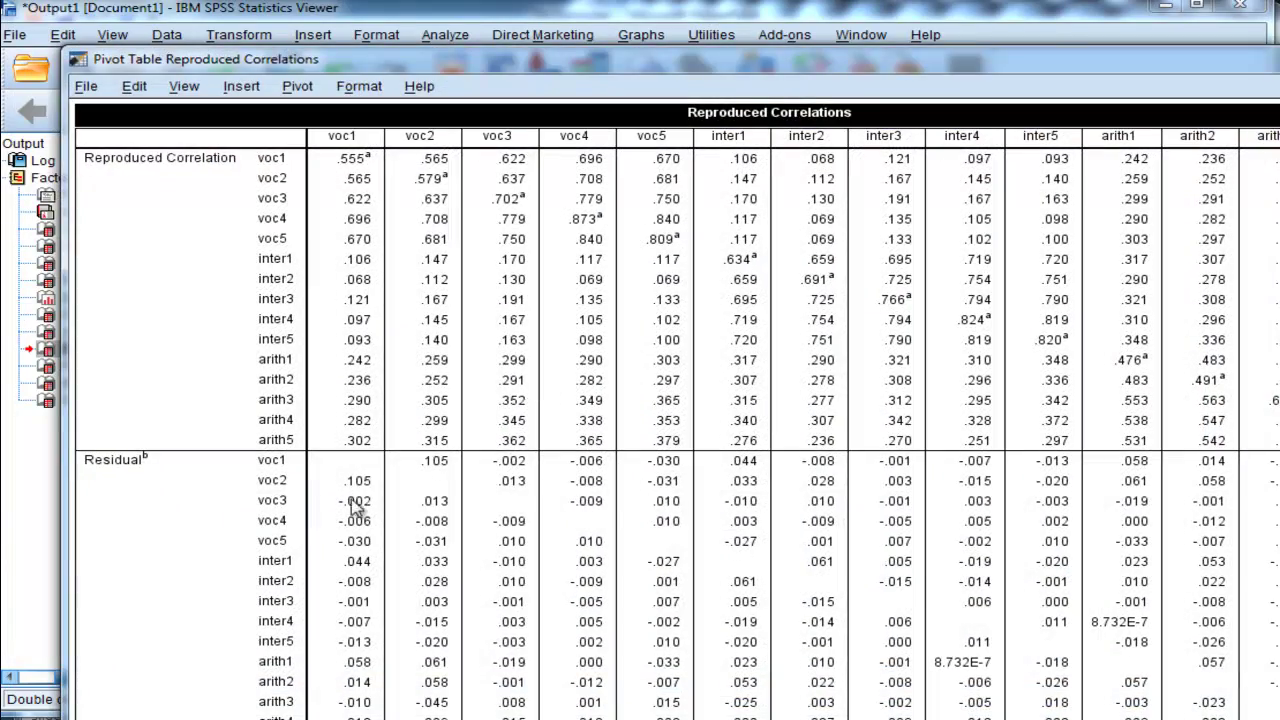
left_click_drag(352, 484, 406, 510)
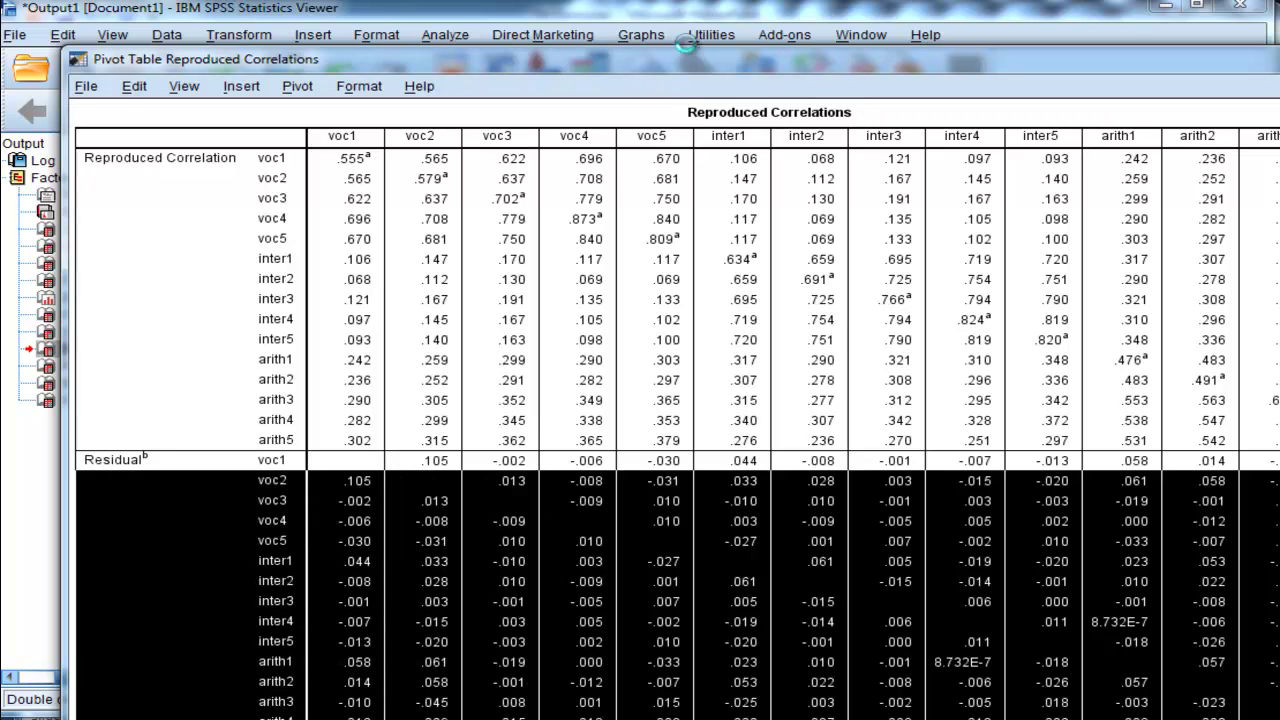
left_click(372, 484)
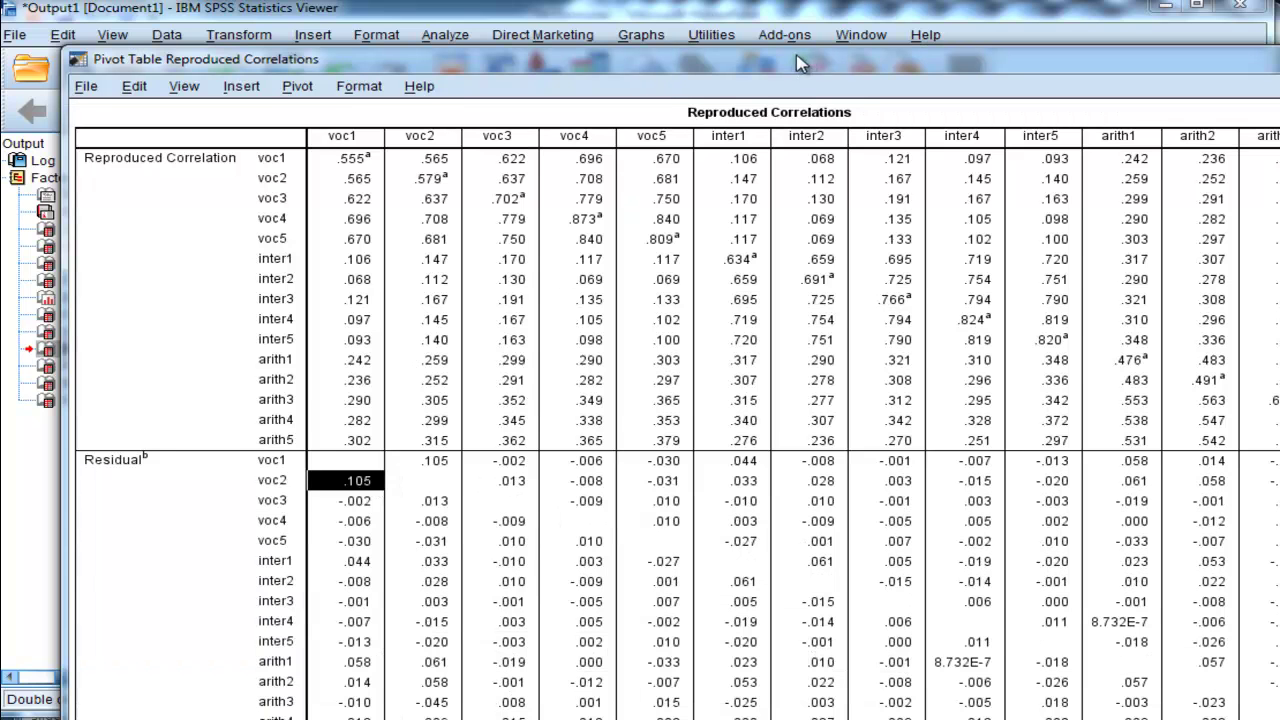
double_click(800, 58)
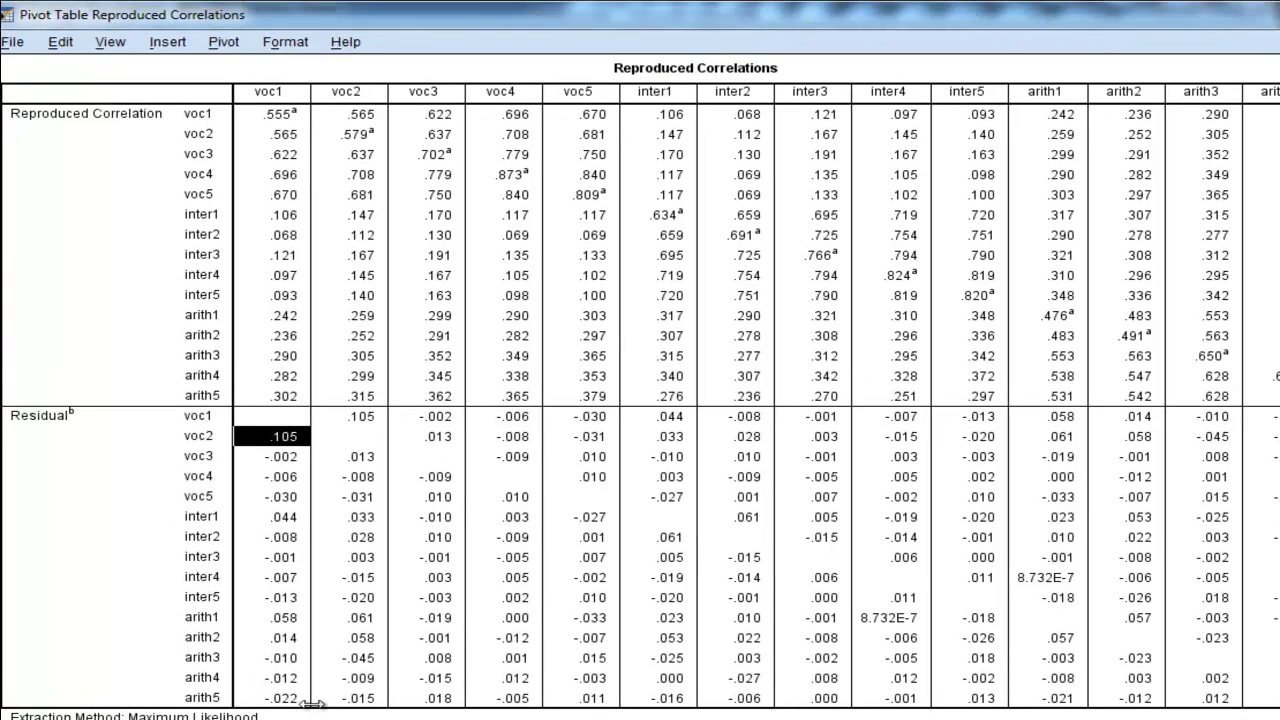
left_click(280, 703, "shift")
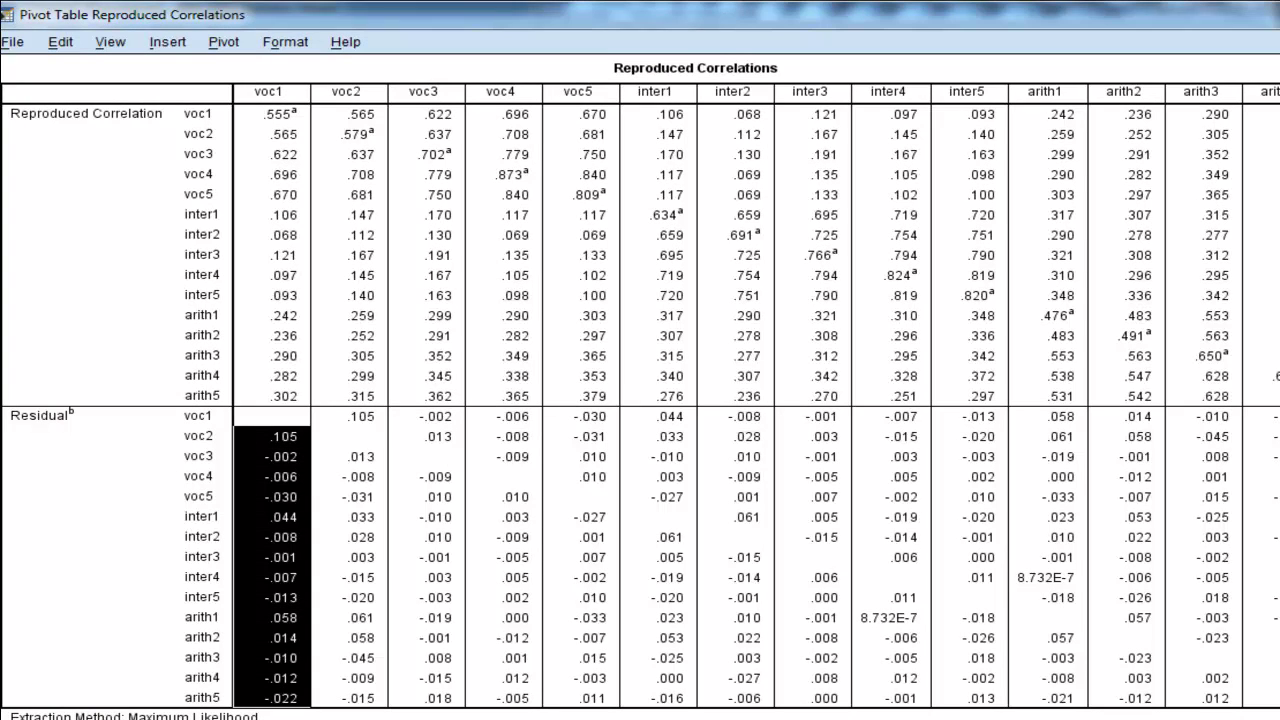
Paste the voc1 residuals into row 1 of VAR00001 in the new data set.
key("alt+Tab")
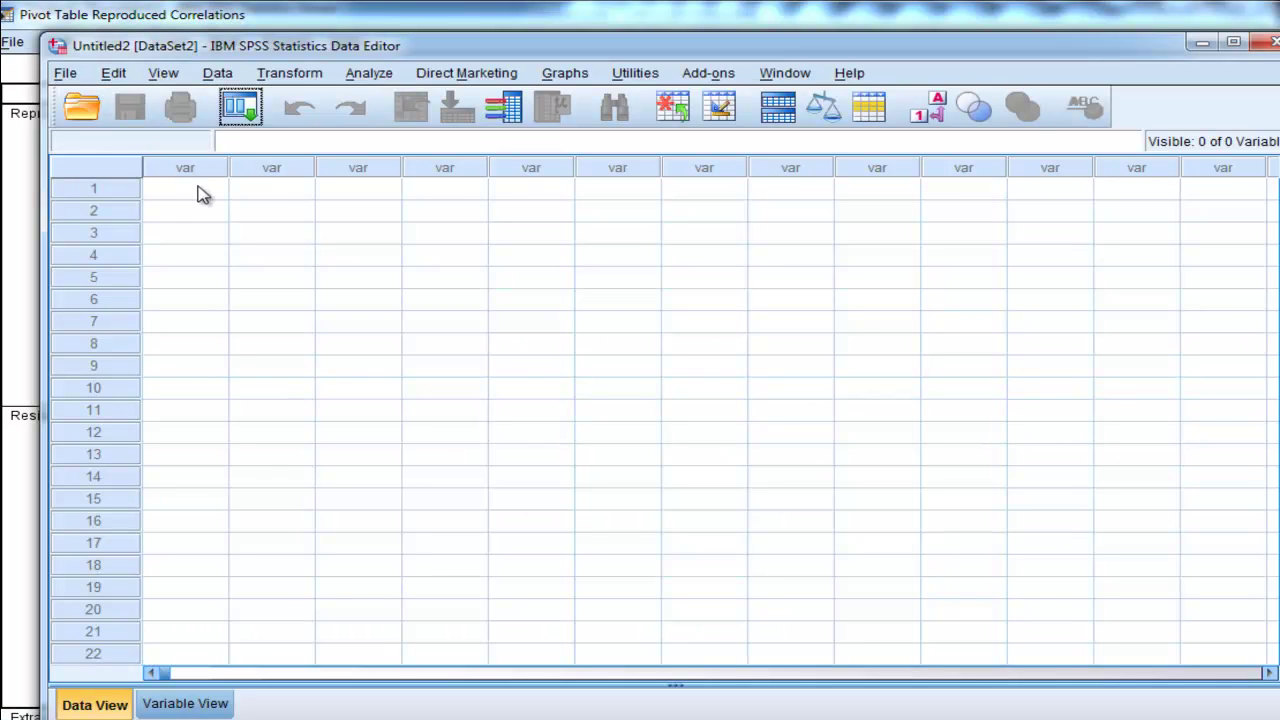
left_click(196, 186)
type(".11 .00 -.01 -.03 .04 -.01 .00 -.01 -.01 .06 .01 -.01 -.01 -.02")
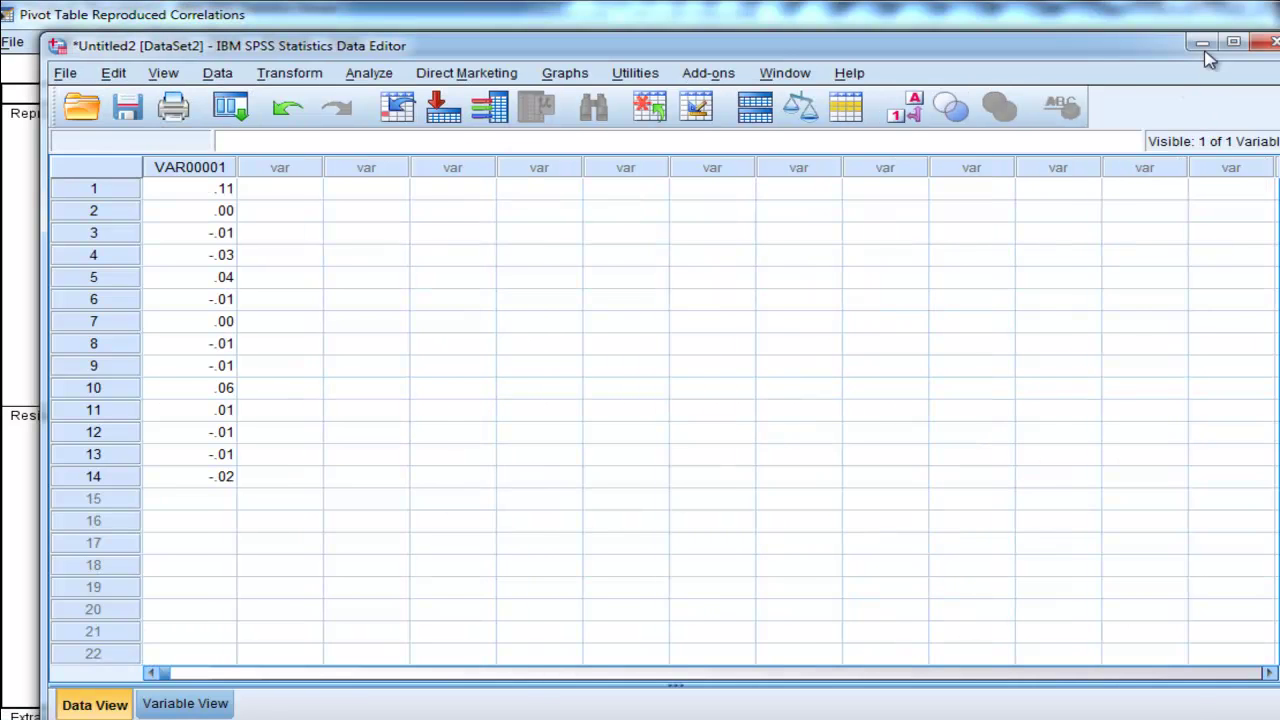
Paste the voc2 residuals (voc3 to arith5) starting at row 15, then select voc3 residuals.
left_click(1202, 42)
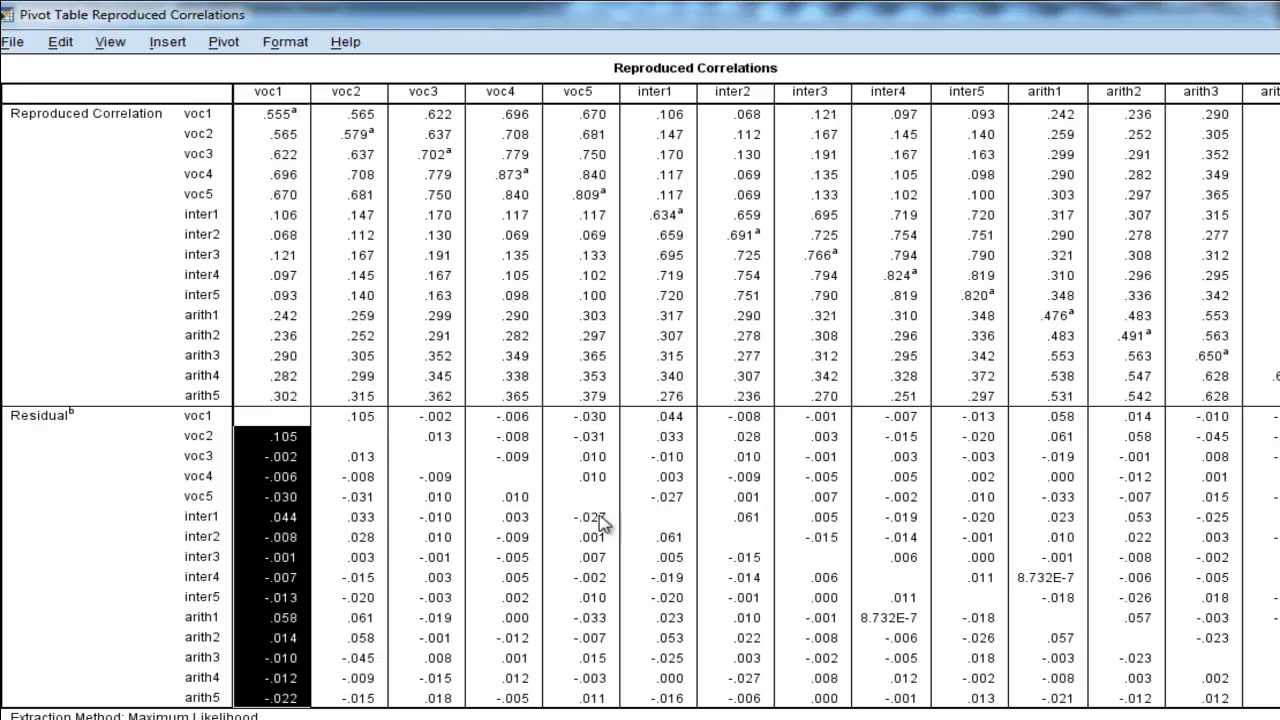
left_click_drag(377, 457, 367, 710)
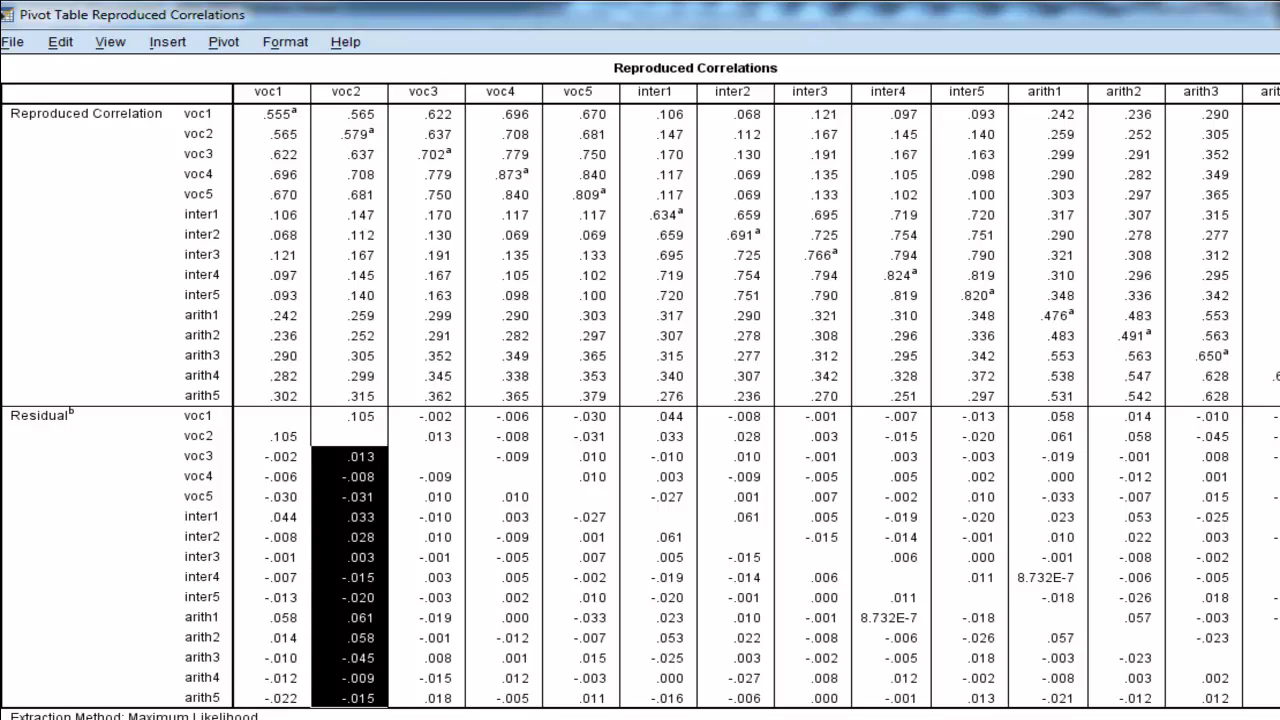
key("alt+Tab")
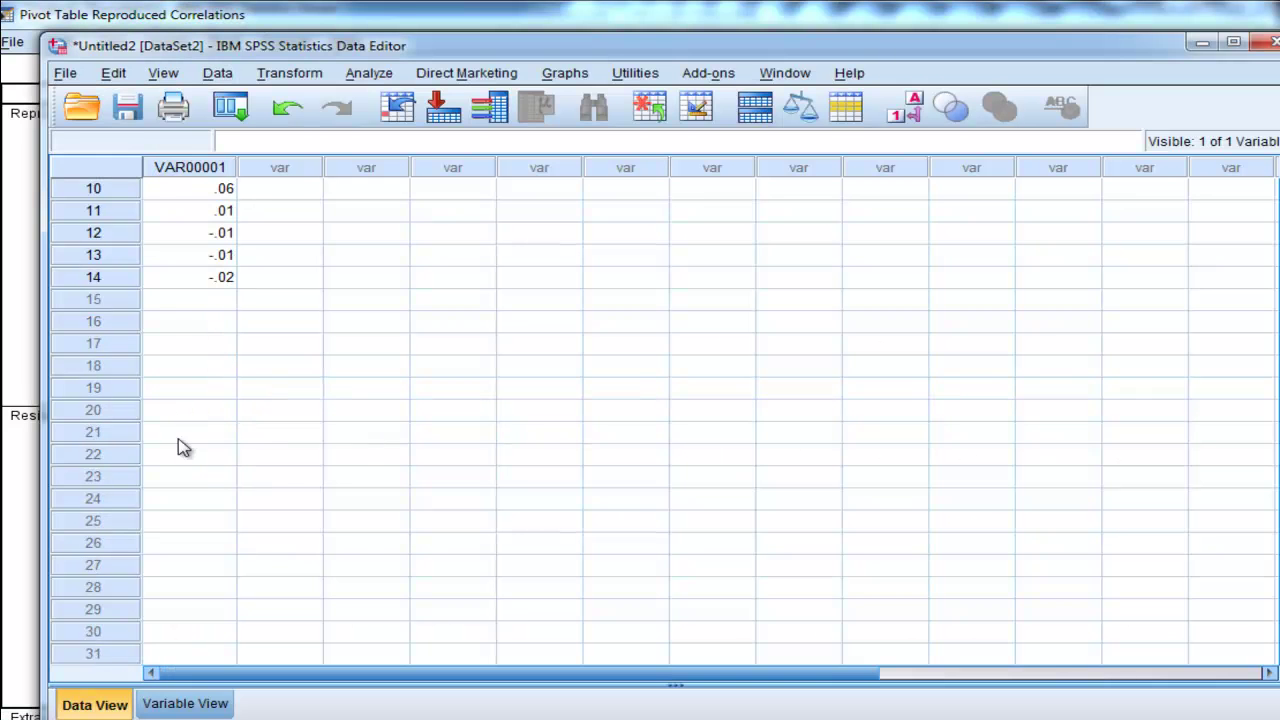
left_click(180, 302)
type(".01 -.01 -.03 .03 .03 -.02 -.02 -.02 .06 .06 -.05 -.01 -.02")
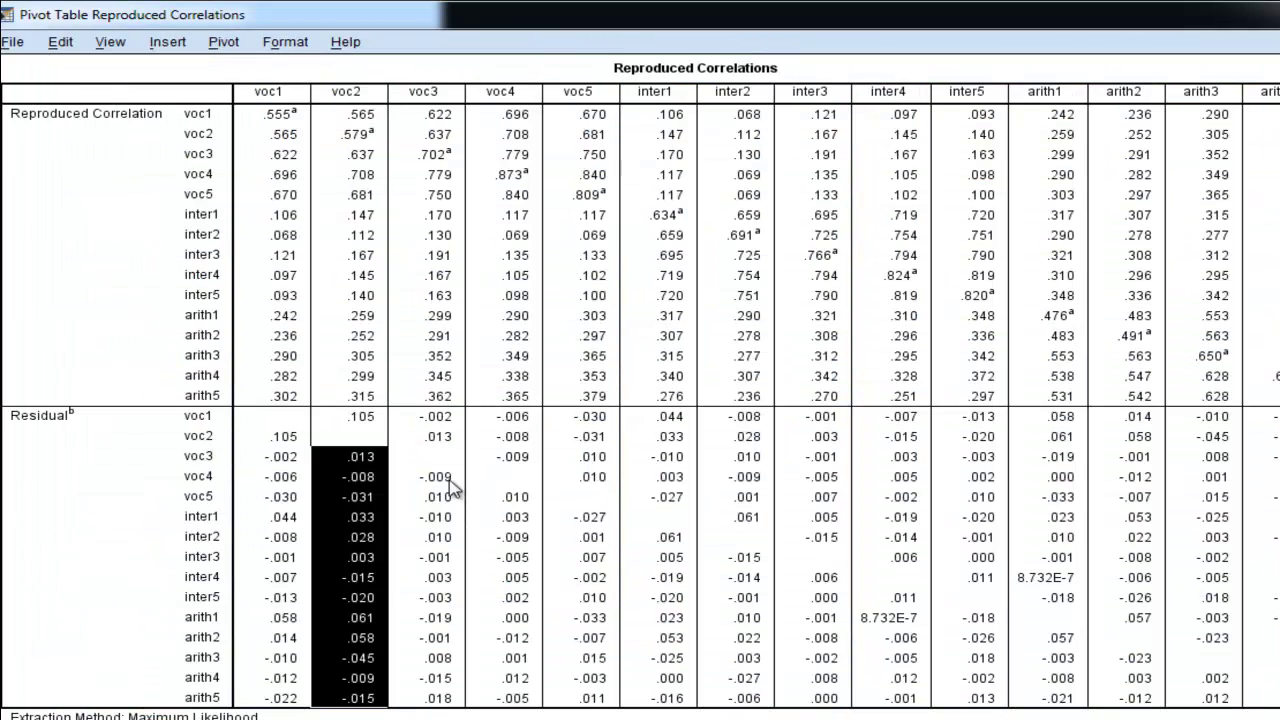
left_click_drag(450, 478, 424, 702)
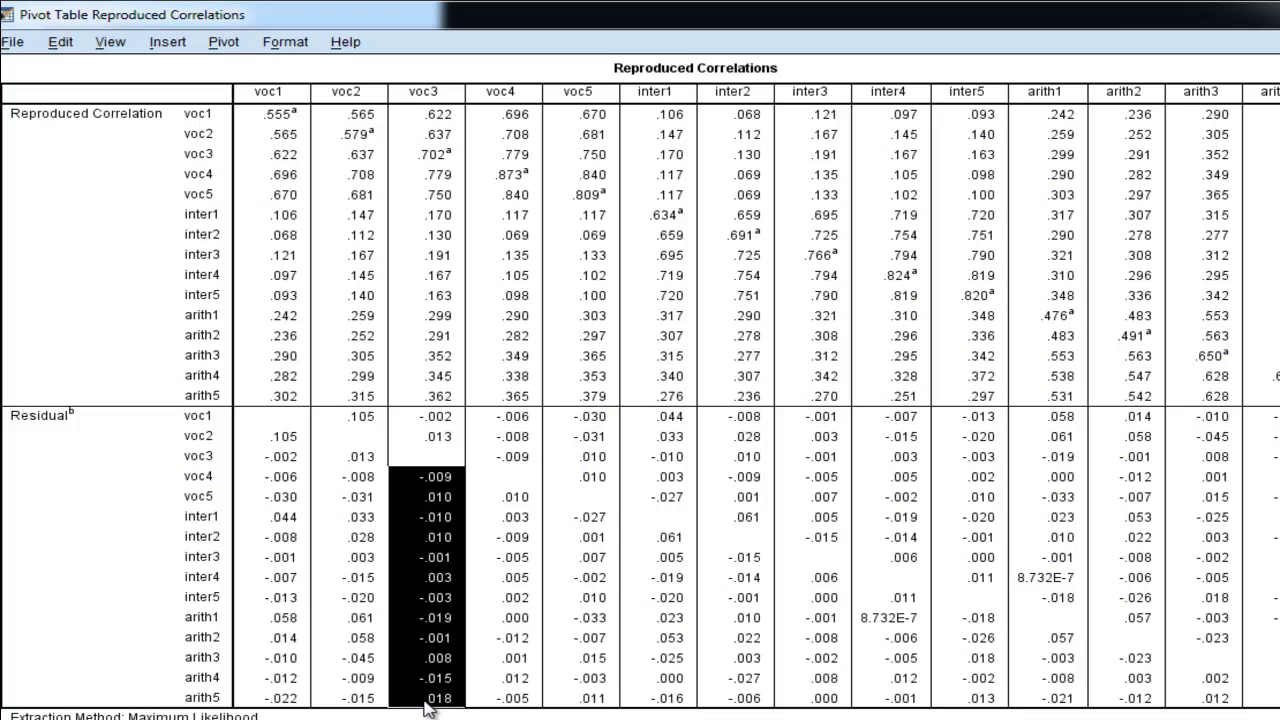